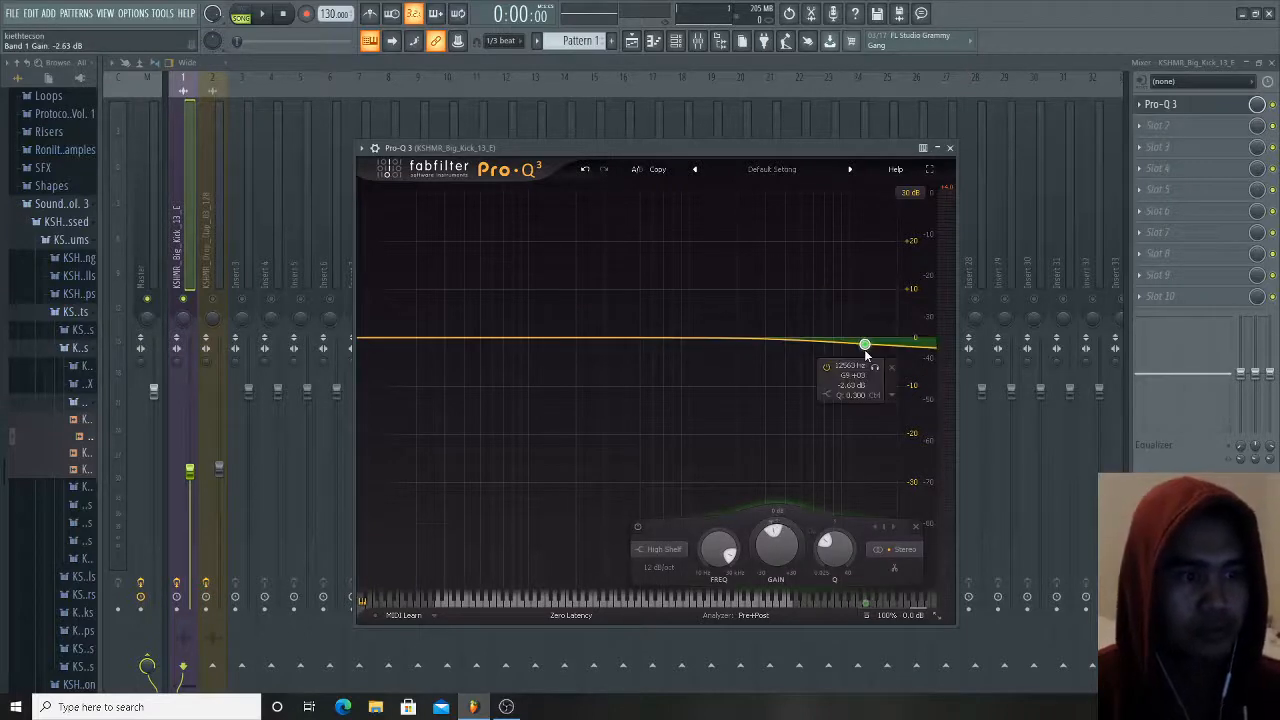
Try out the high-shelf band's gain, frequency and Q, ending at about -5.25 dB, 24667 Hz and Q 0.955.
scroll(772, 542, "down", 10)
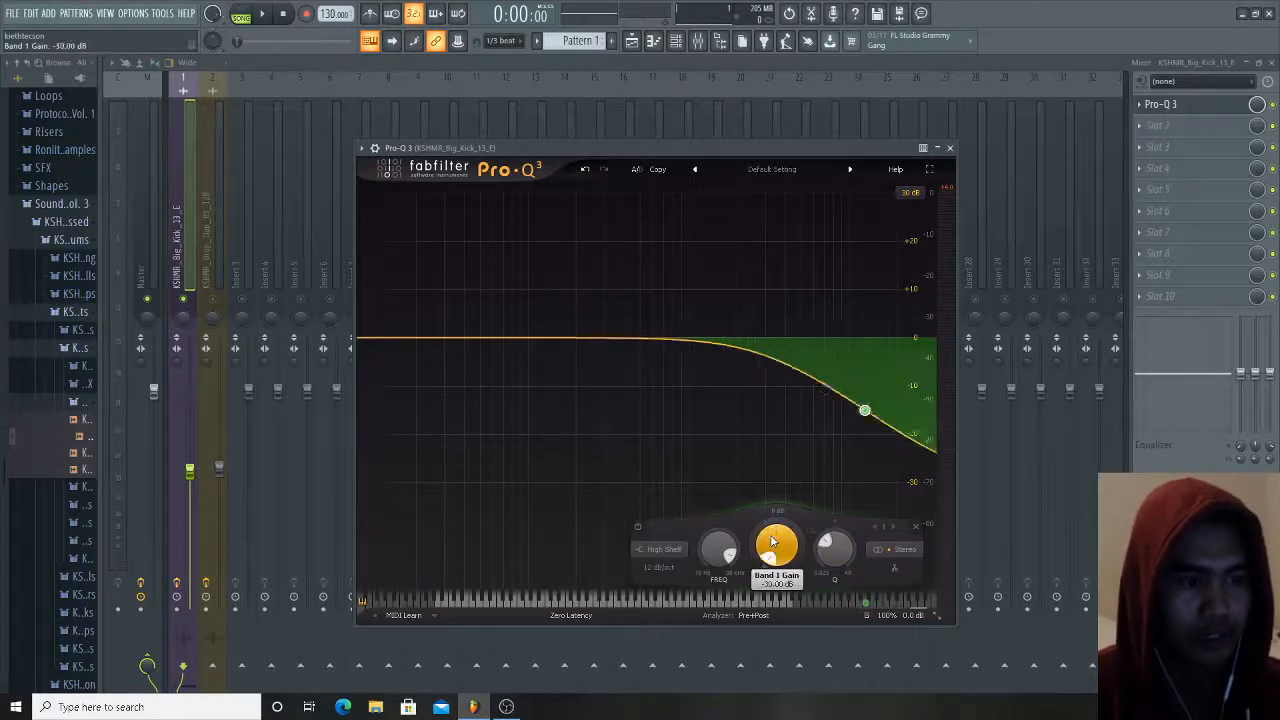
scroll(772, 541, "up", 10)
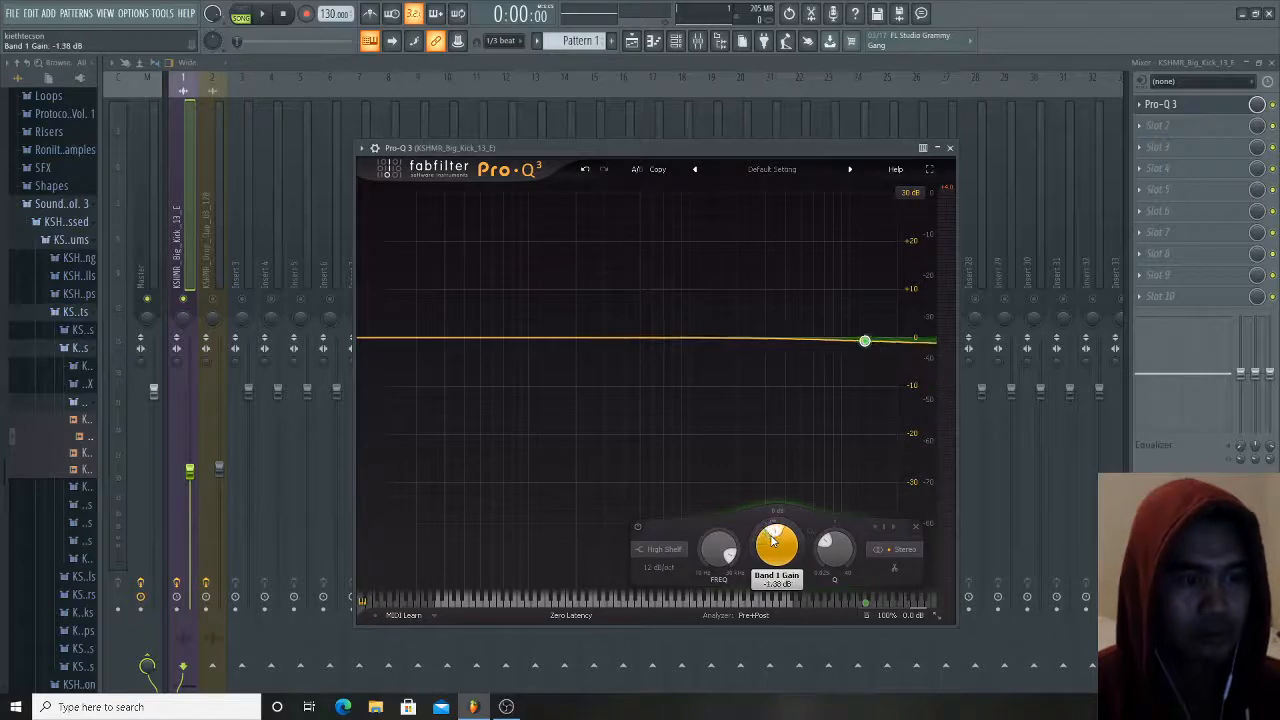
scroll(772, 541, "down", 6)
scroll(772, 541, "up", 3)
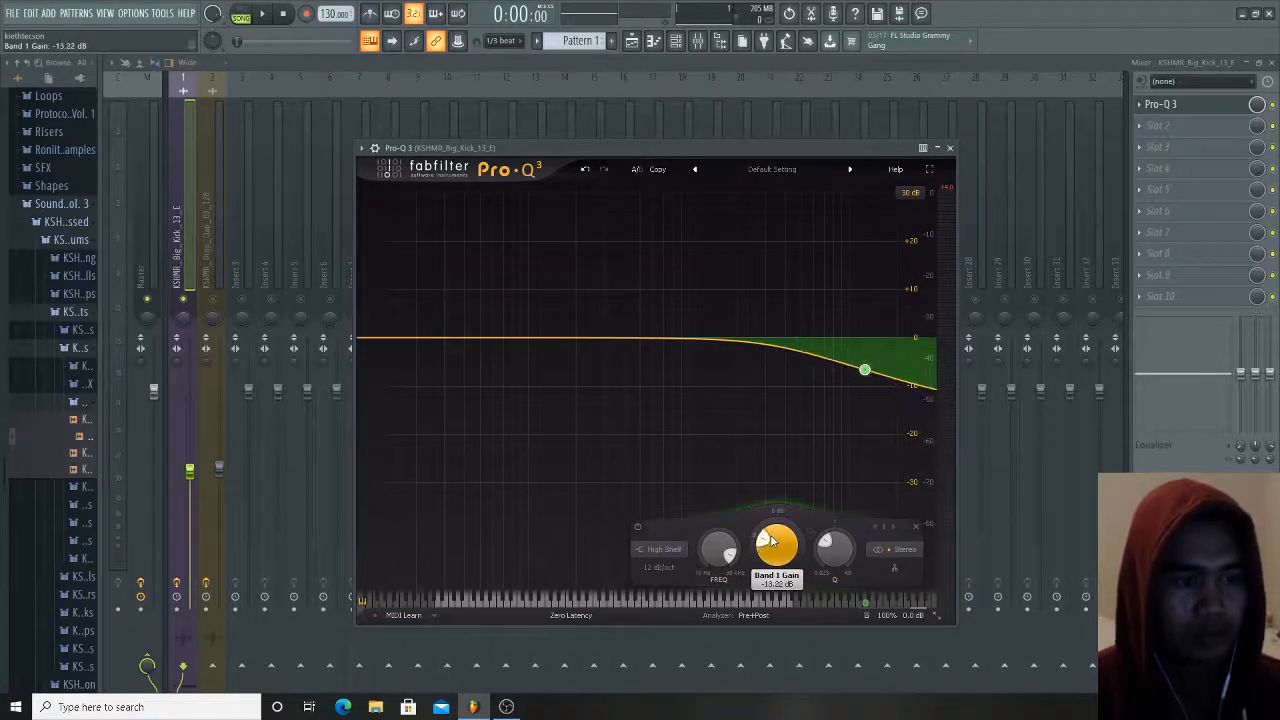
scroll(772, 541, "up", 3)
scroll(722, 554, "down", 5)
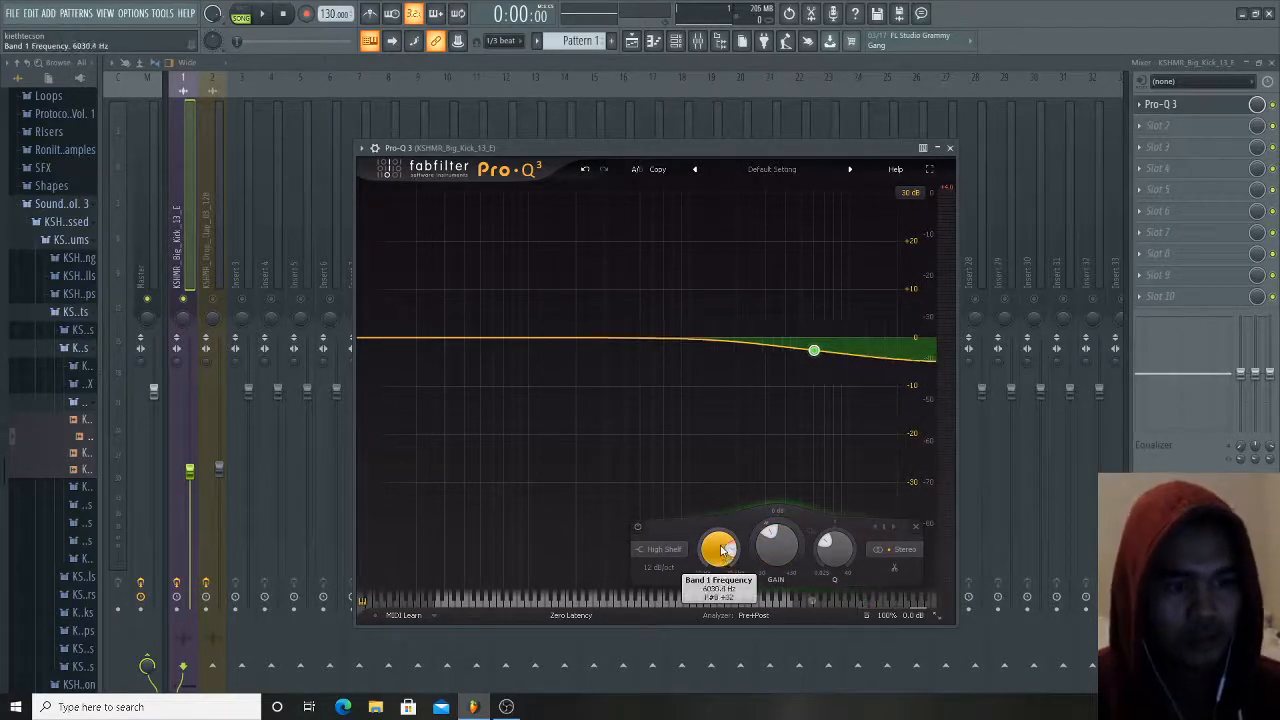
scroll(722, 554, "up", 6)
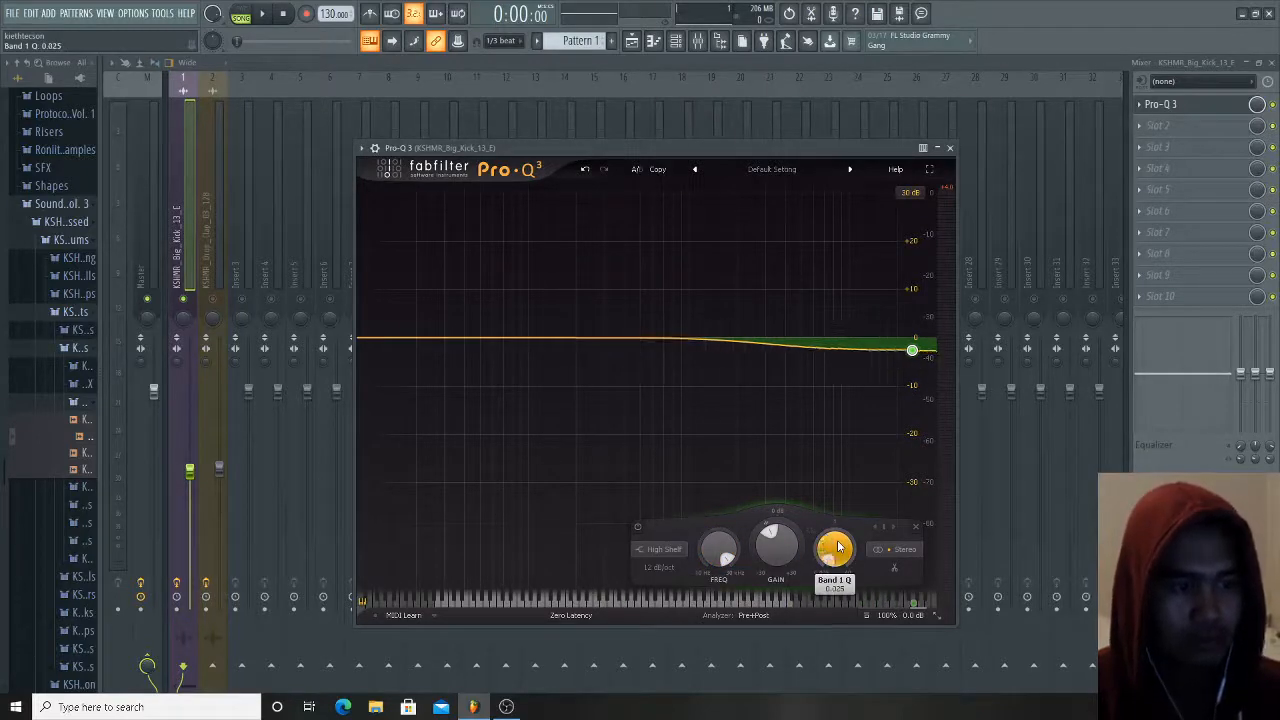
scroll(838, 546, "up", 3)
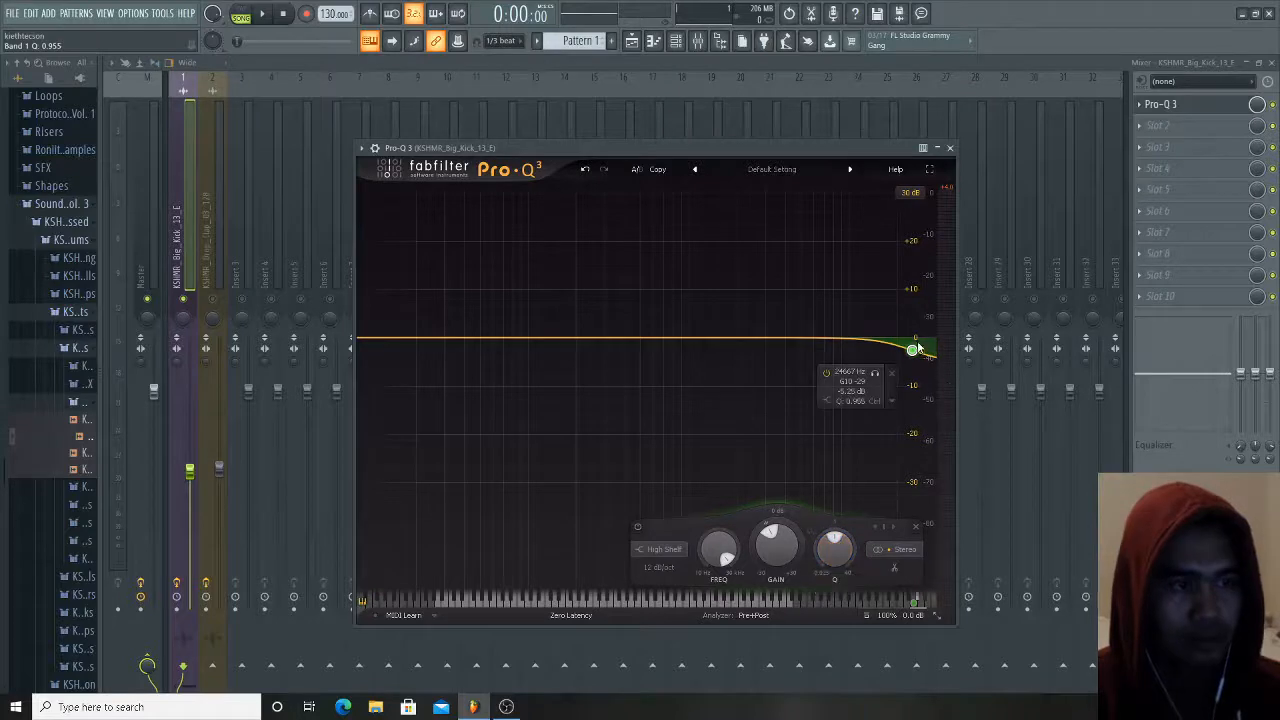
Change band 1 to a High Cut with a 96 dB/oct slope at about 15 kHz and Q 0.276, and audition it.
left_click_drag(912, 350, 863, 342)
right_click(863, 345)
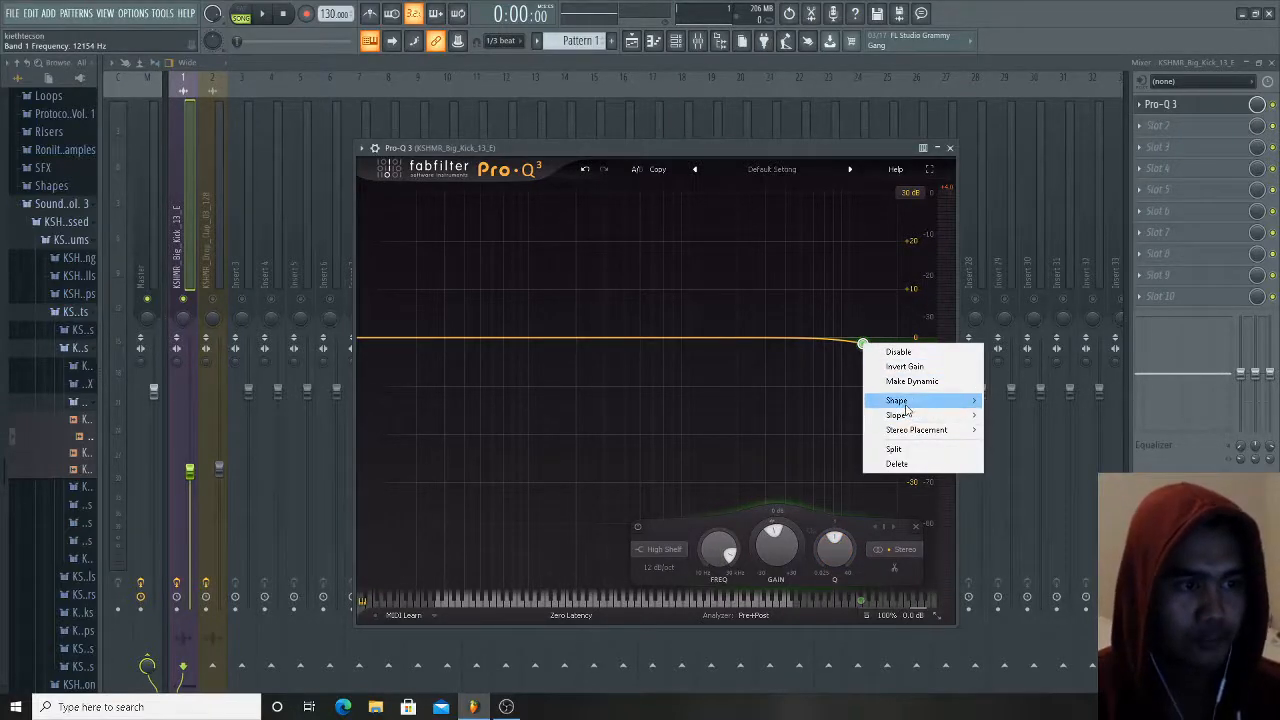
mouse_move(906, 408)
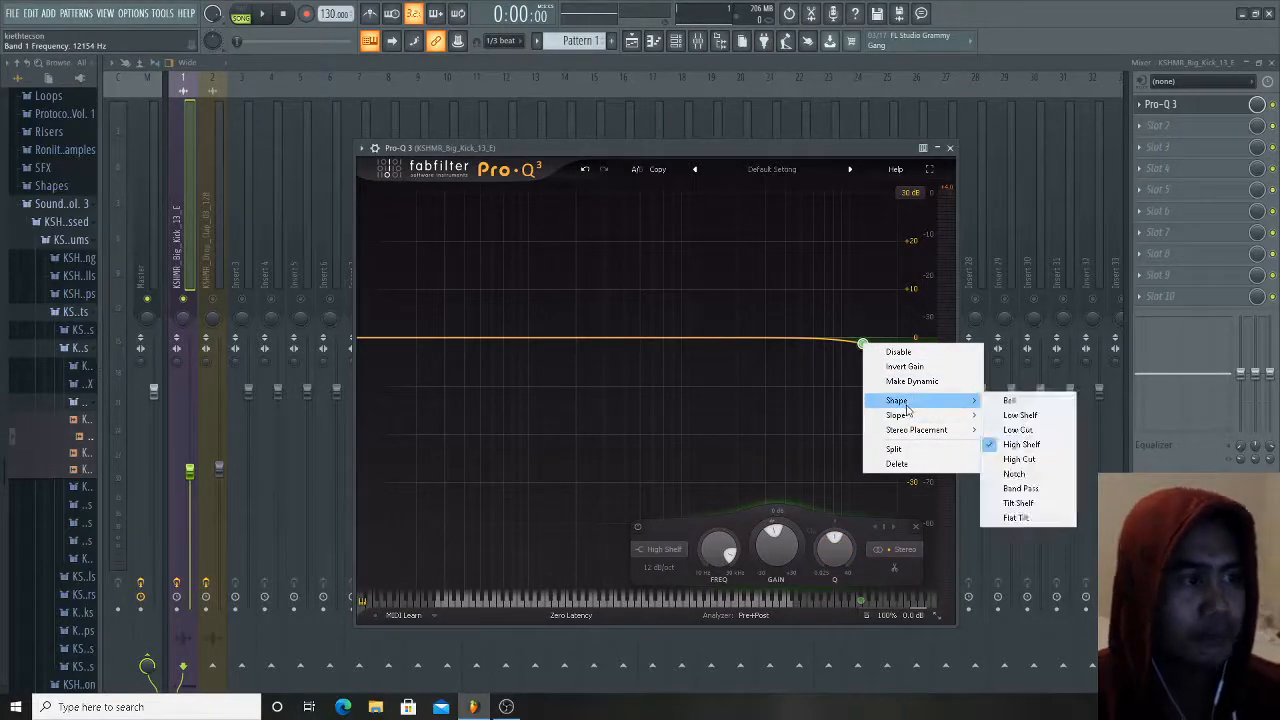
left_click(1021, 460)
scroll(863, 345, "up", 6)
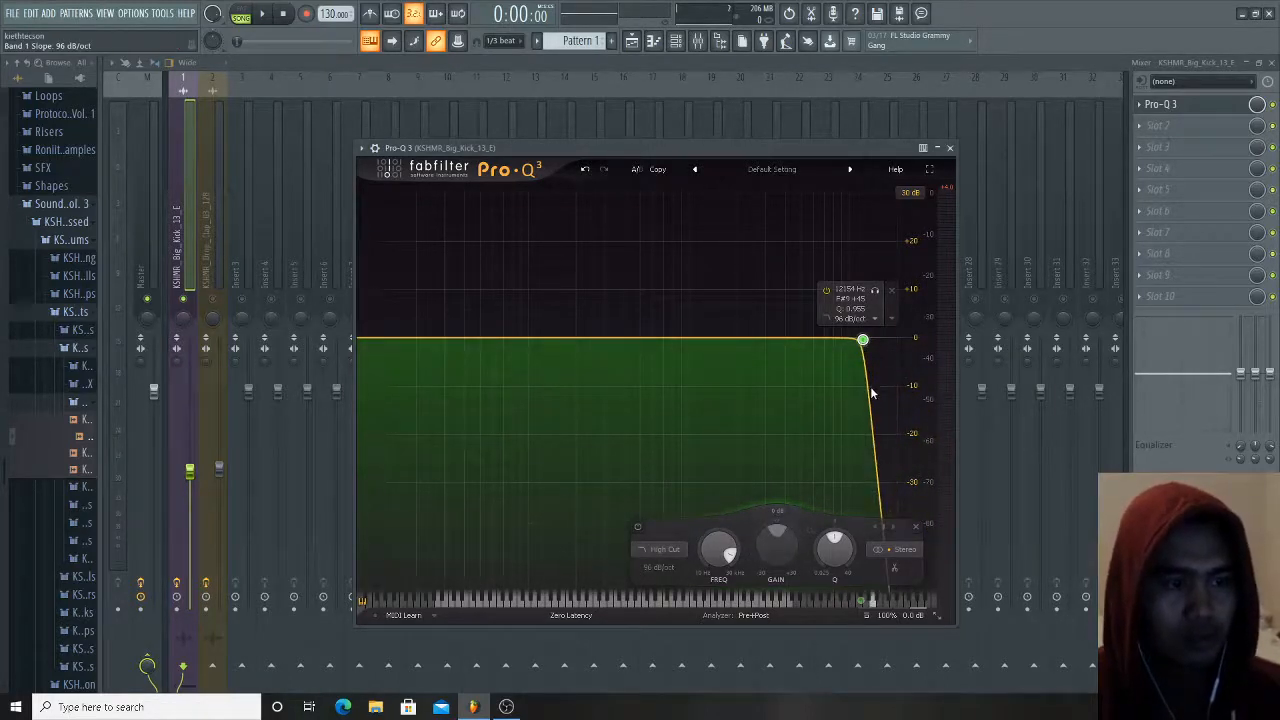
left_click_drag(866, 344, 879, 389)
key("space")
key("space")
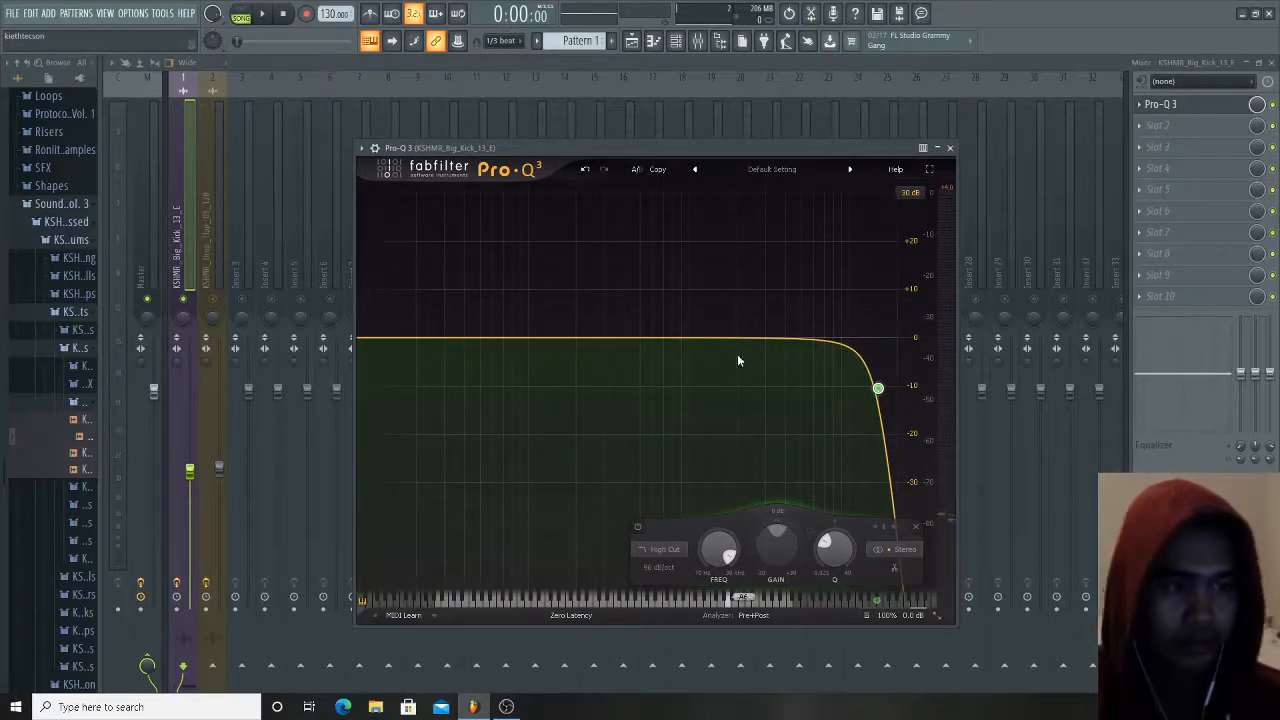
mouse_move(878, 390)
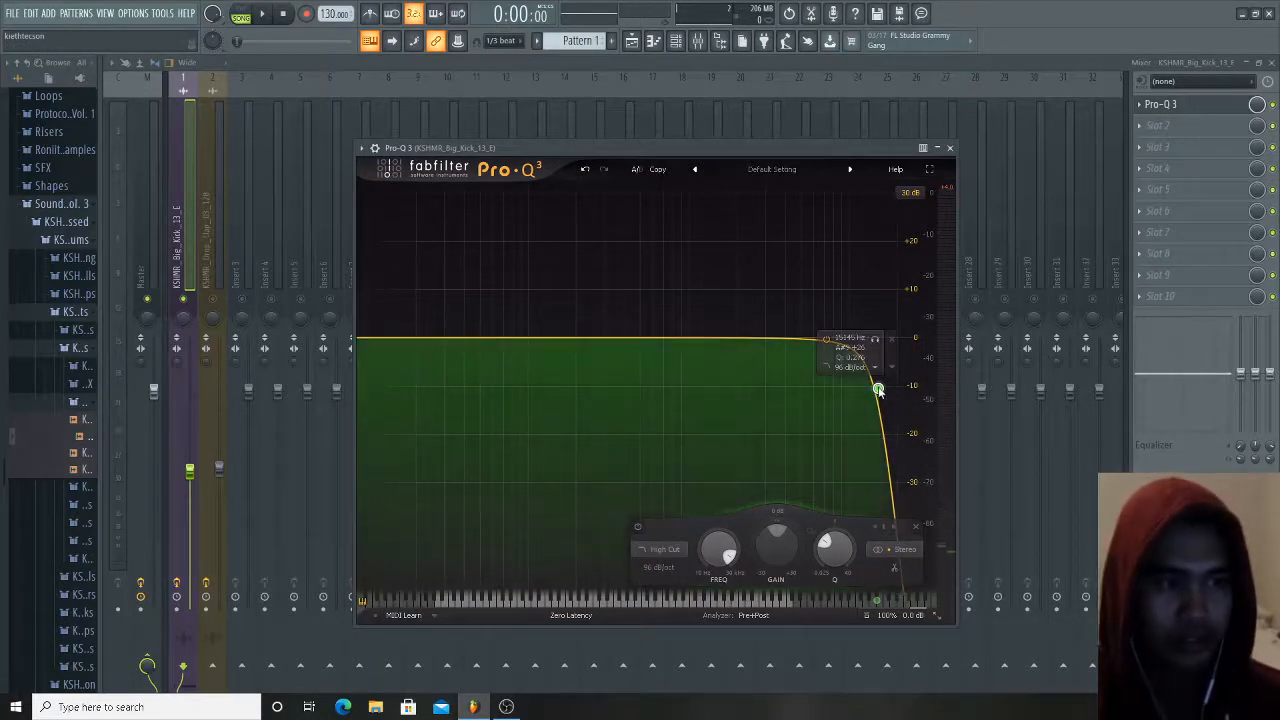
Add a Low Cut band with a 72 dB/oct slope and Q 0.190 at the lowest end of the spectrum.
left_click_drag(390, 340, 393, 347)
right_click(392, 348)
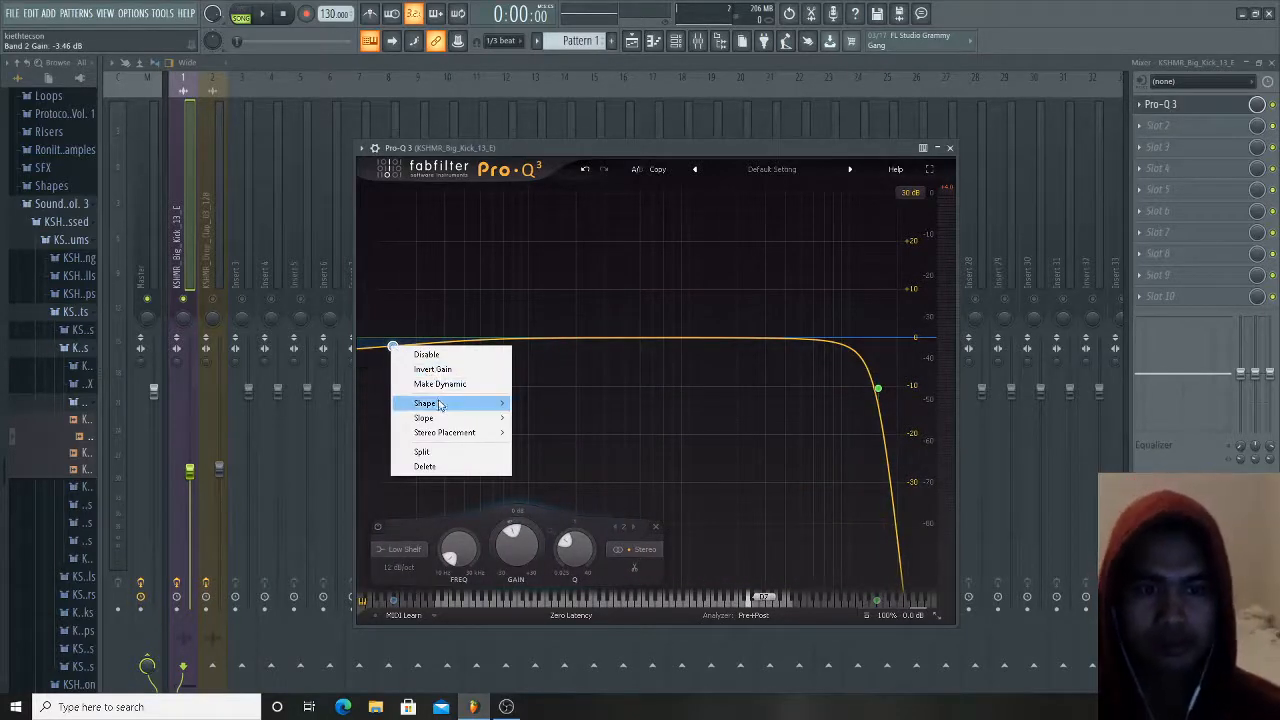
mouse_move(438, 404)
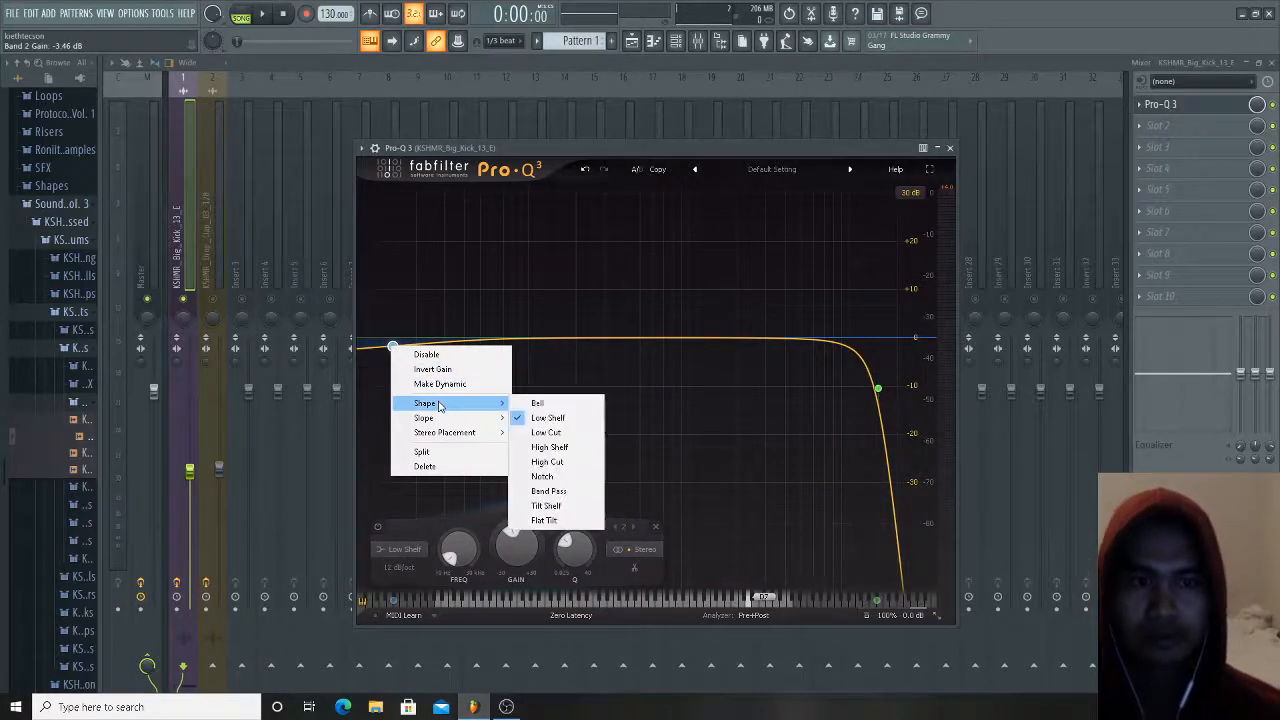
left_click(546, 433)
scroll(404, 390, "up", 7)
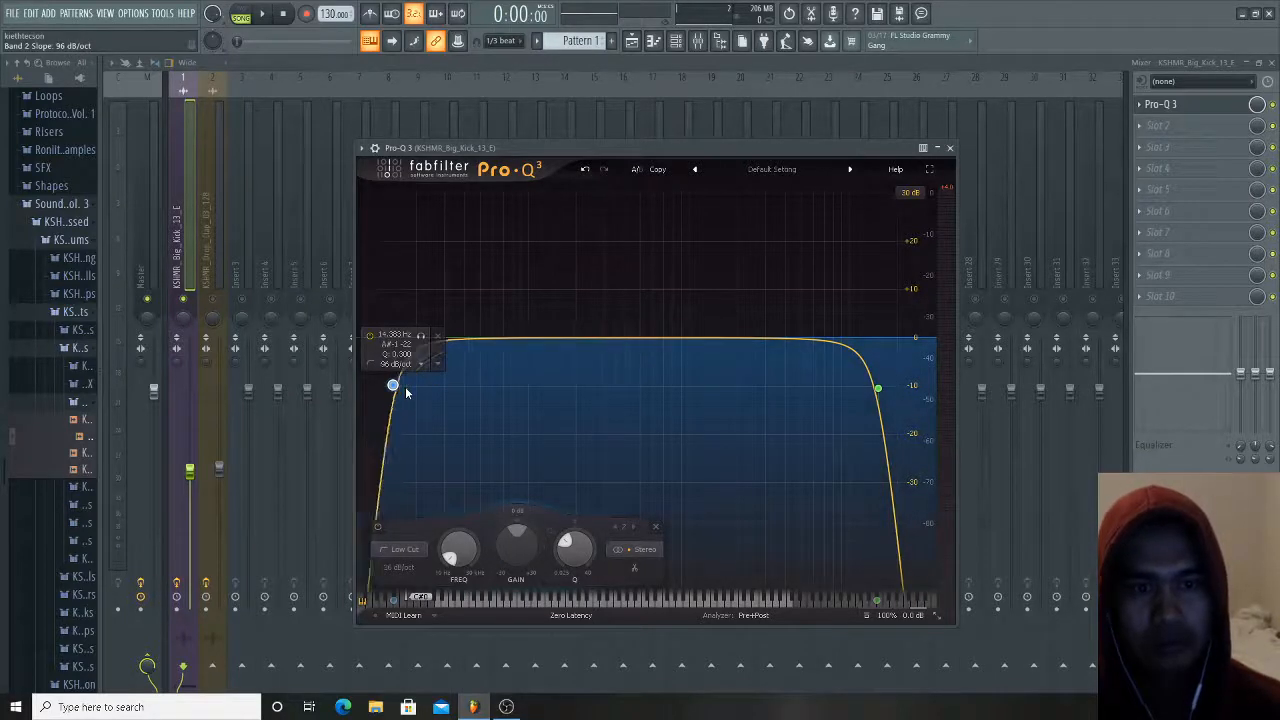
scroll(404, 387, "down", 1)
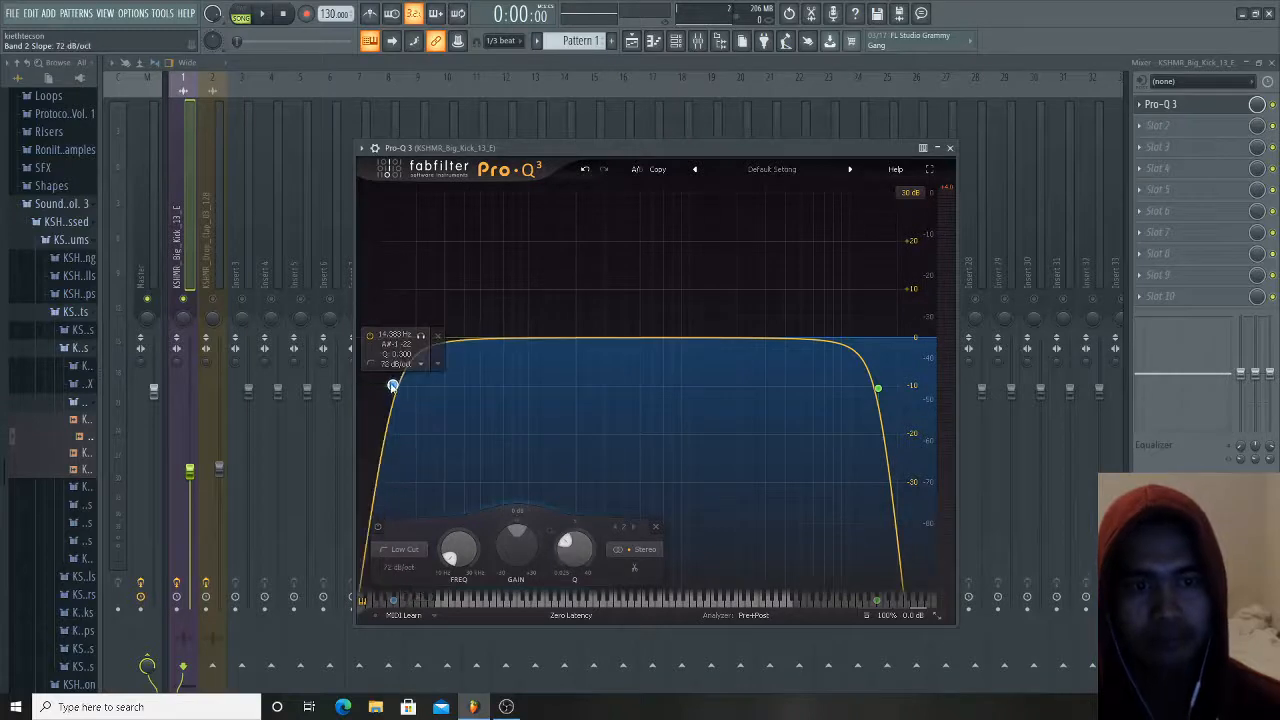
left_click_drag(392, 386, 367, 402)
Play the song to audition the cuts while lowering the high-cut frequency to about 9.7 kHz.
key("space")
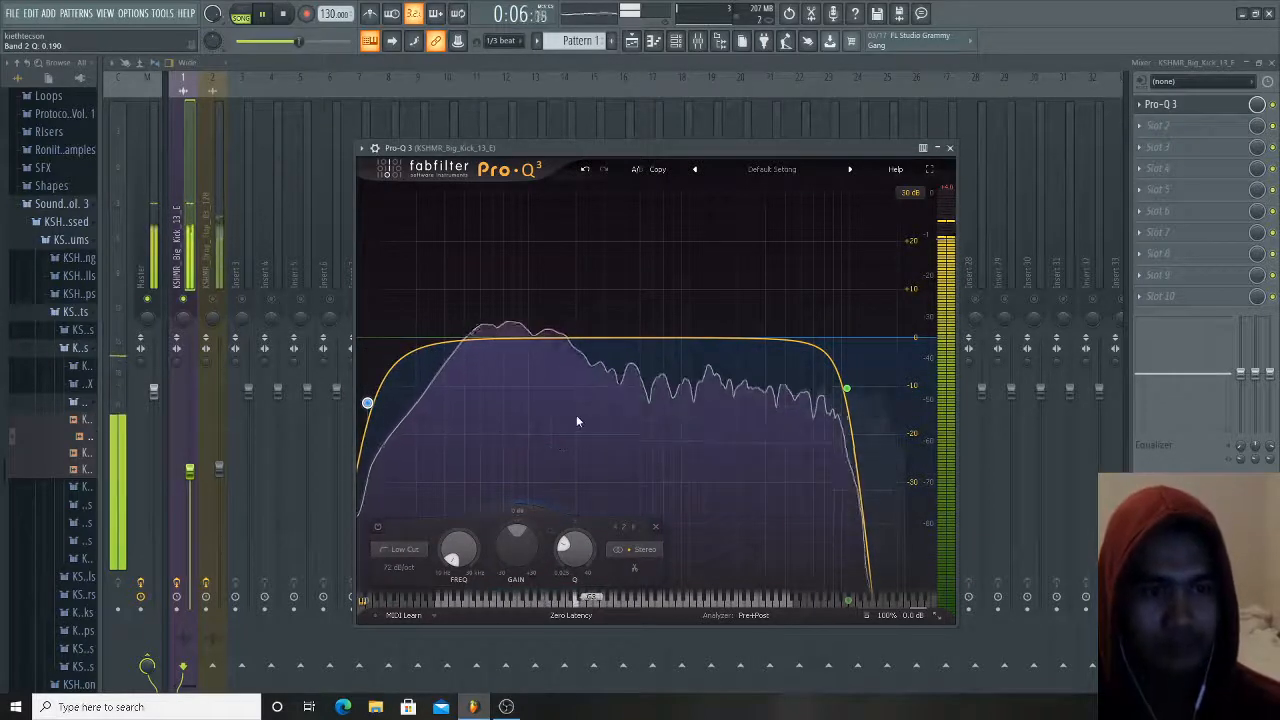
key("space")
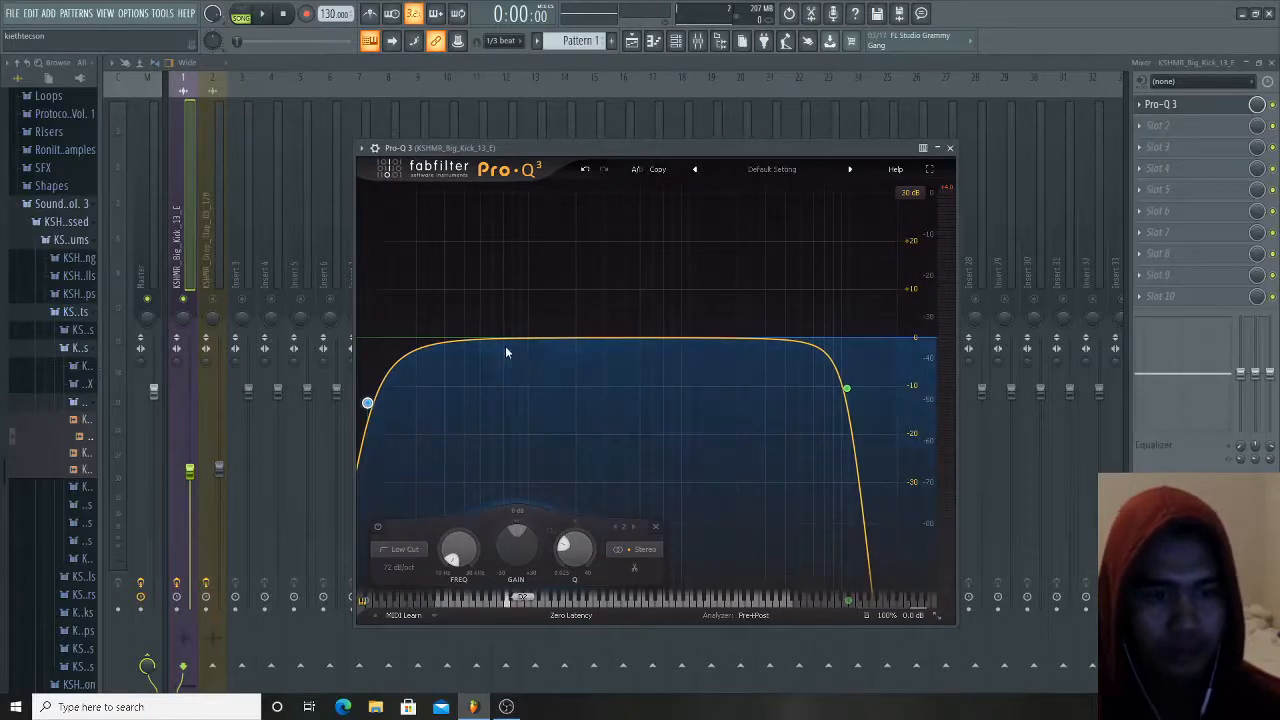
key("space")
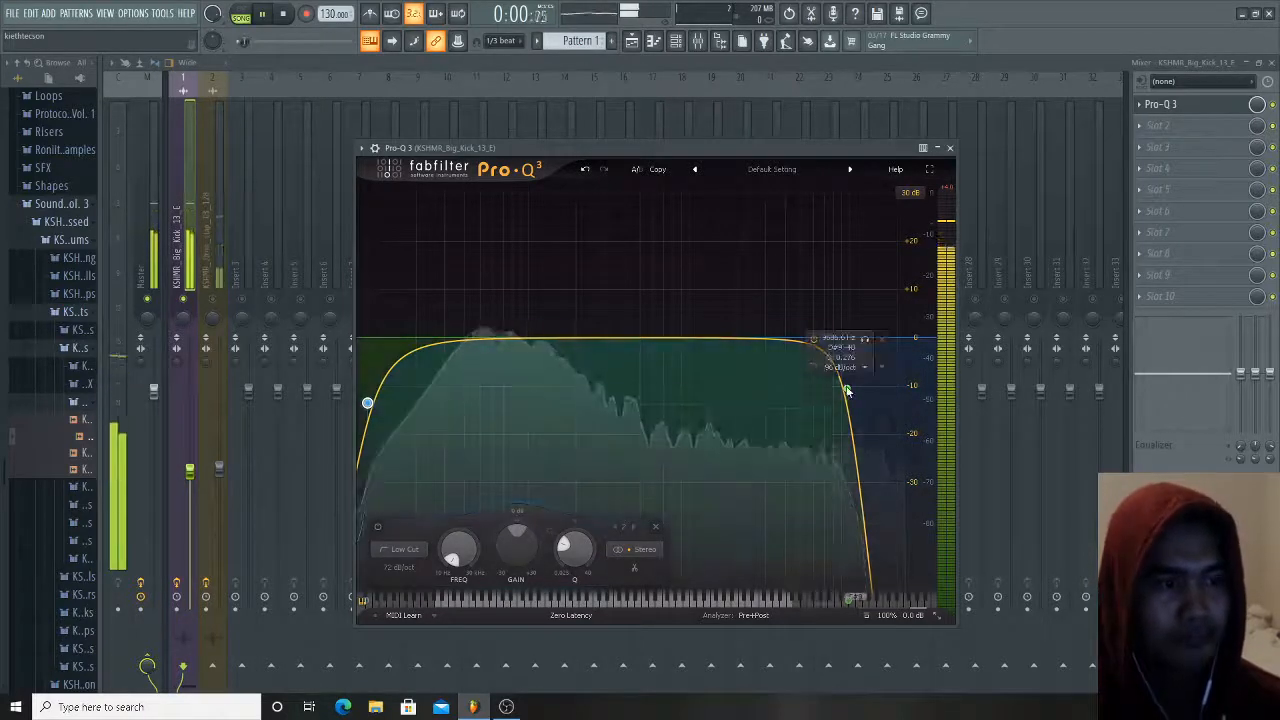
key("space")
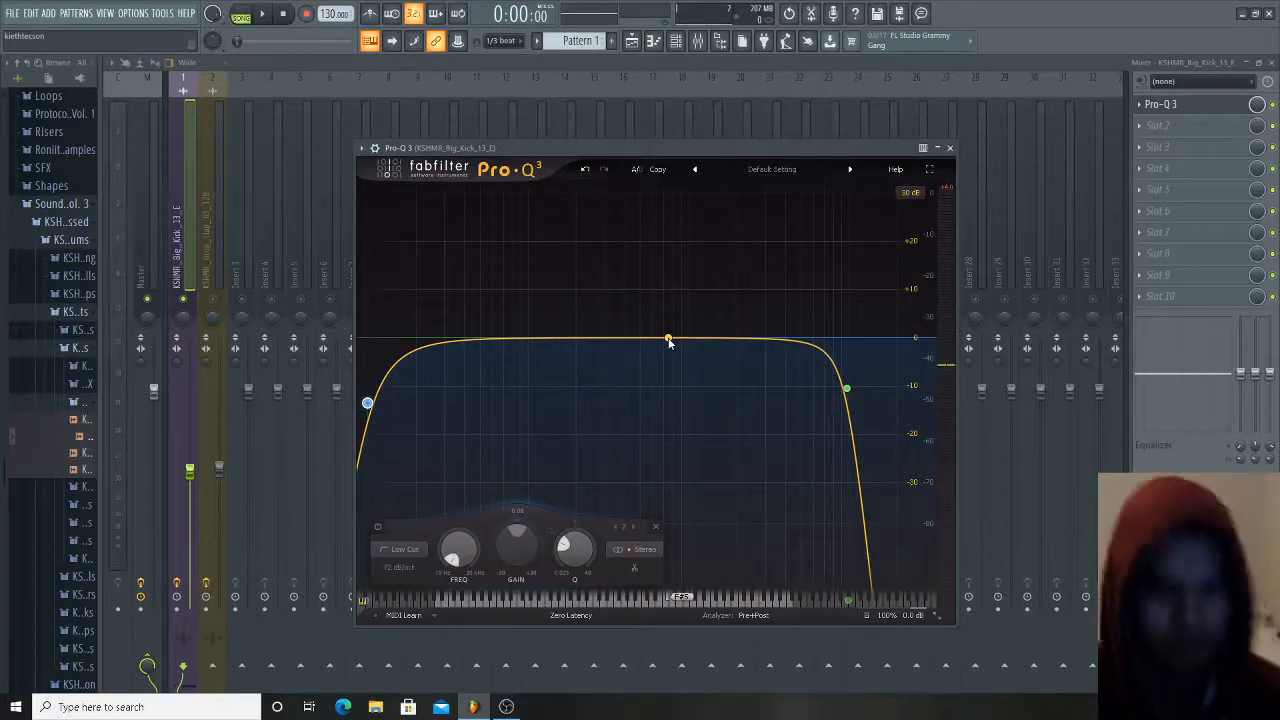
left_click_drag(669, 341, 669, 221)
scroll(669, 221, "up", 5)
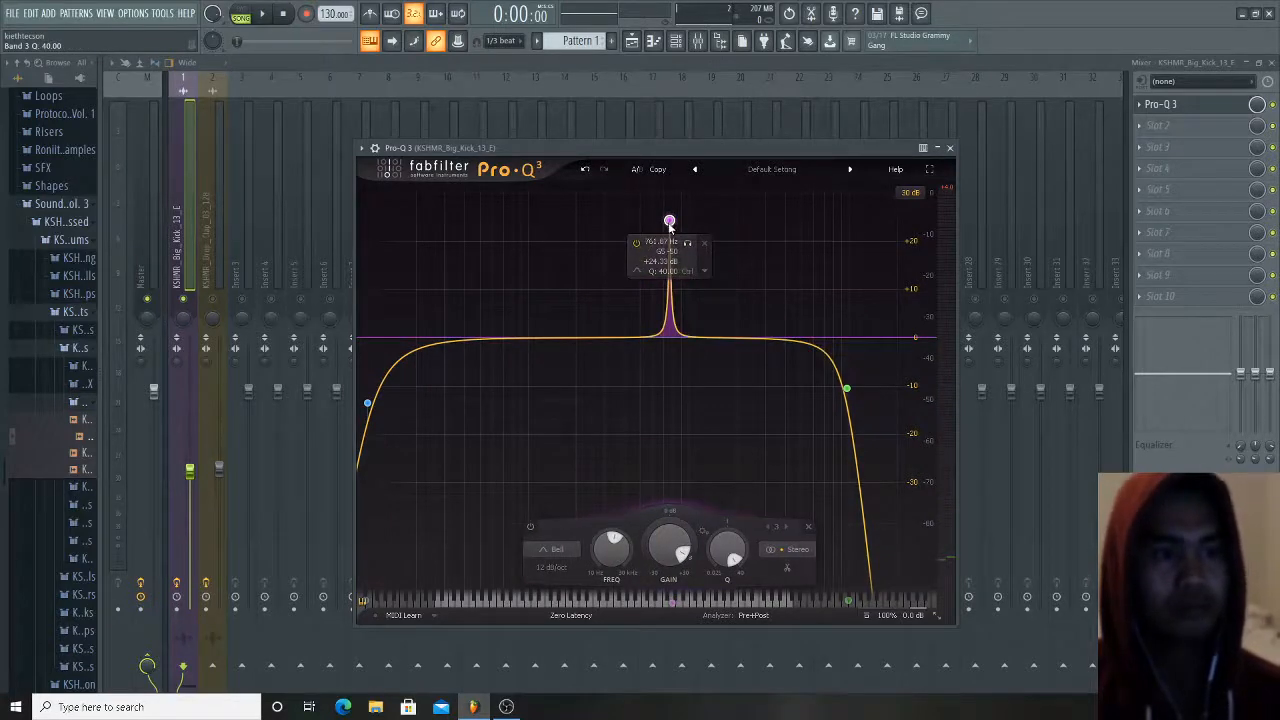
right_click(670, 221)
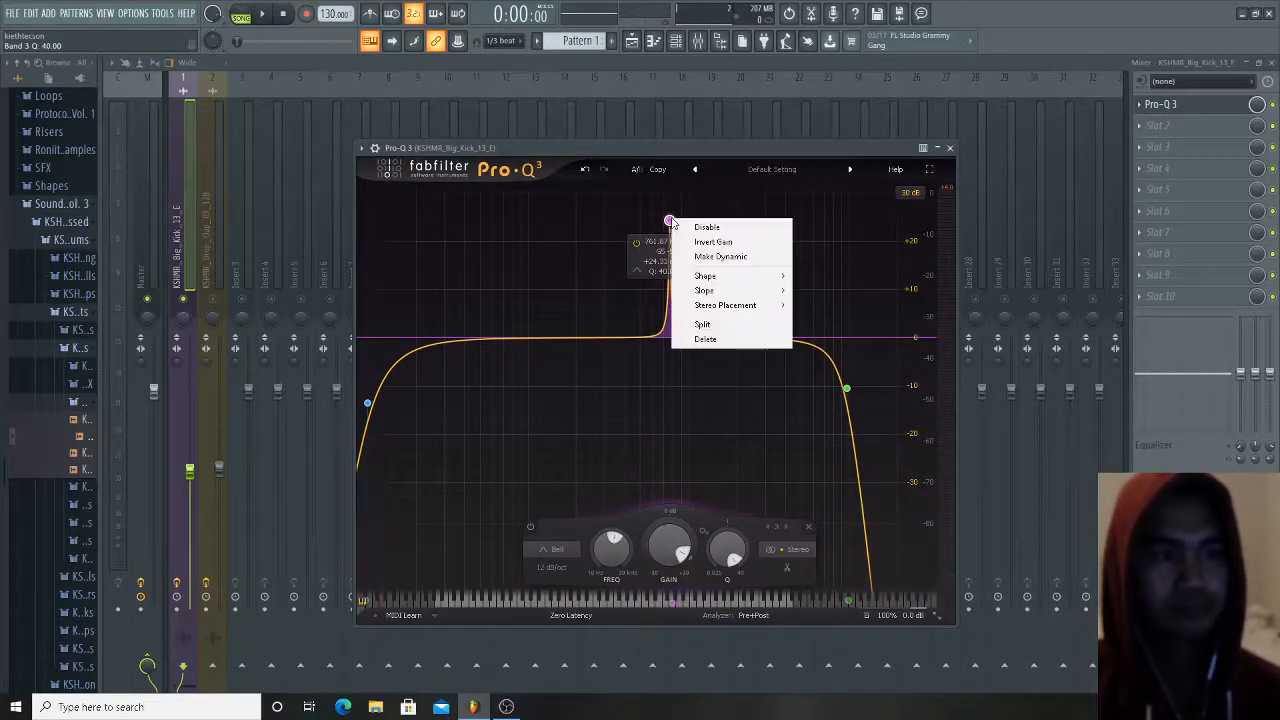
left_click(682, 340)
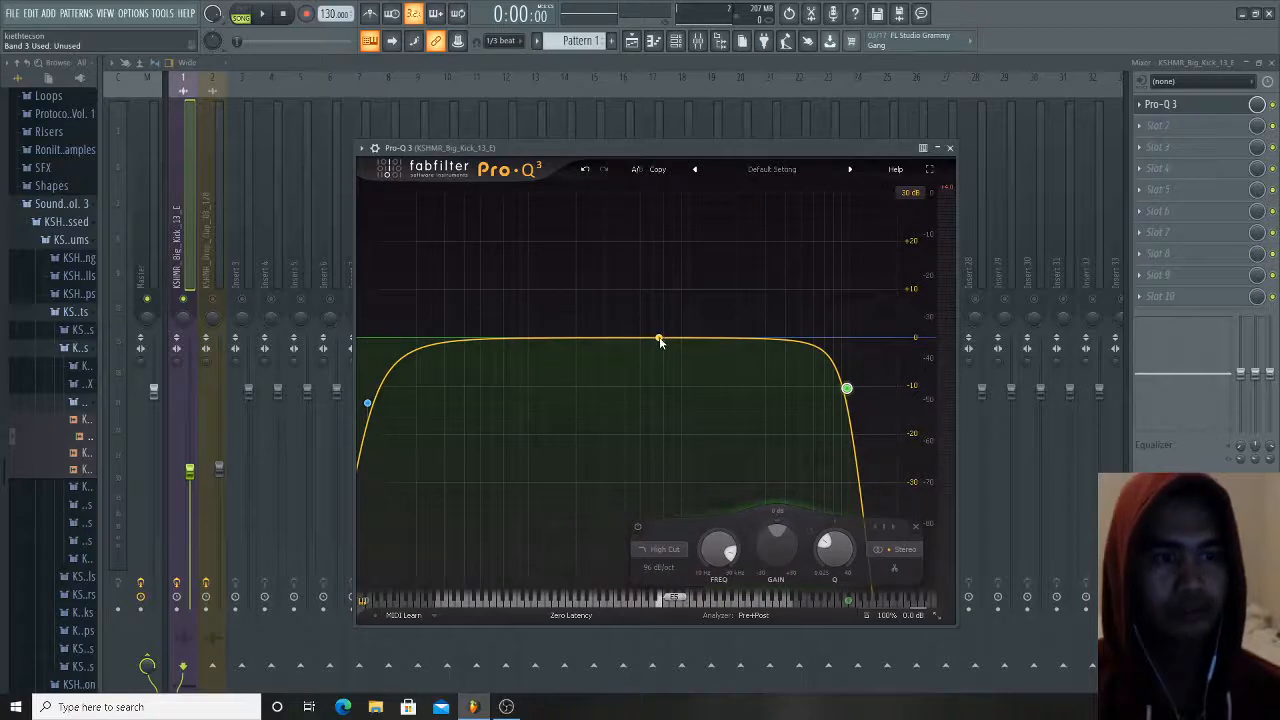
Add a narrow bell boost of about +23.4 dB with Q 40 and sweep it soloed to about 1096 Hz during playback.
left_click_drag(659, 341, 660, 228)
scroll(660, 230, "up", 8)
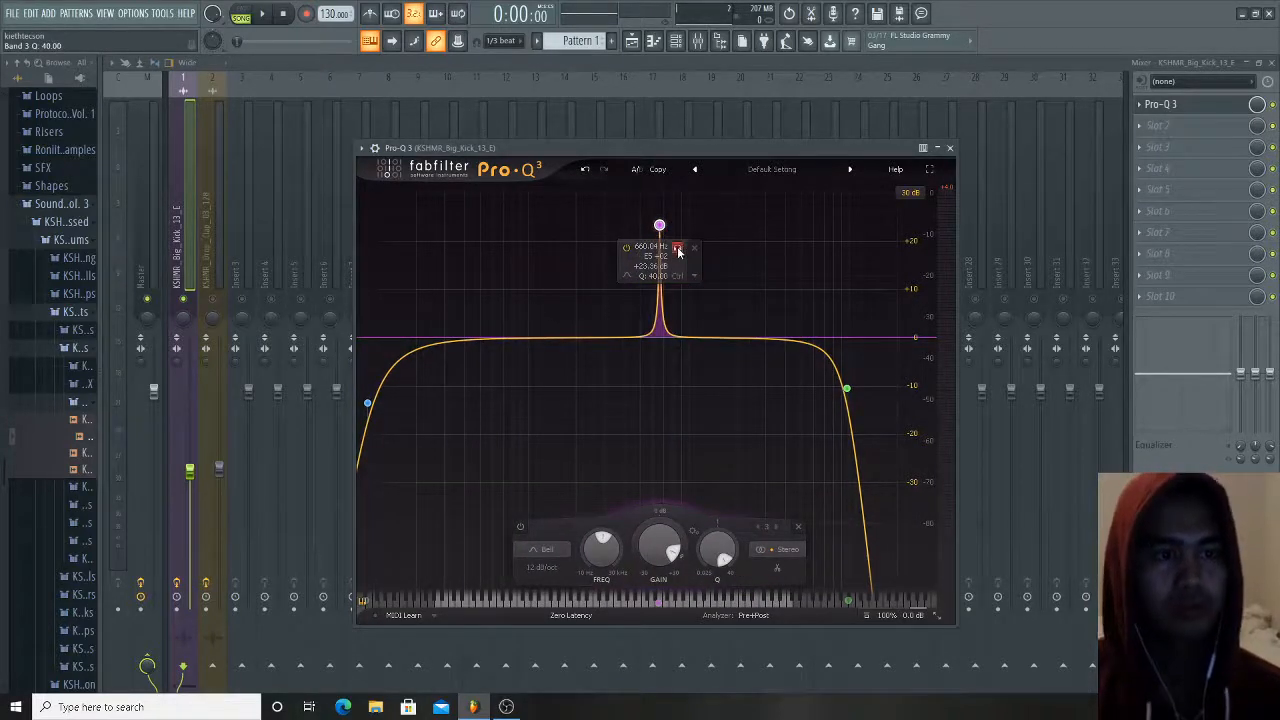
key("space")
left_click_drag(678, 252, 709, 311)
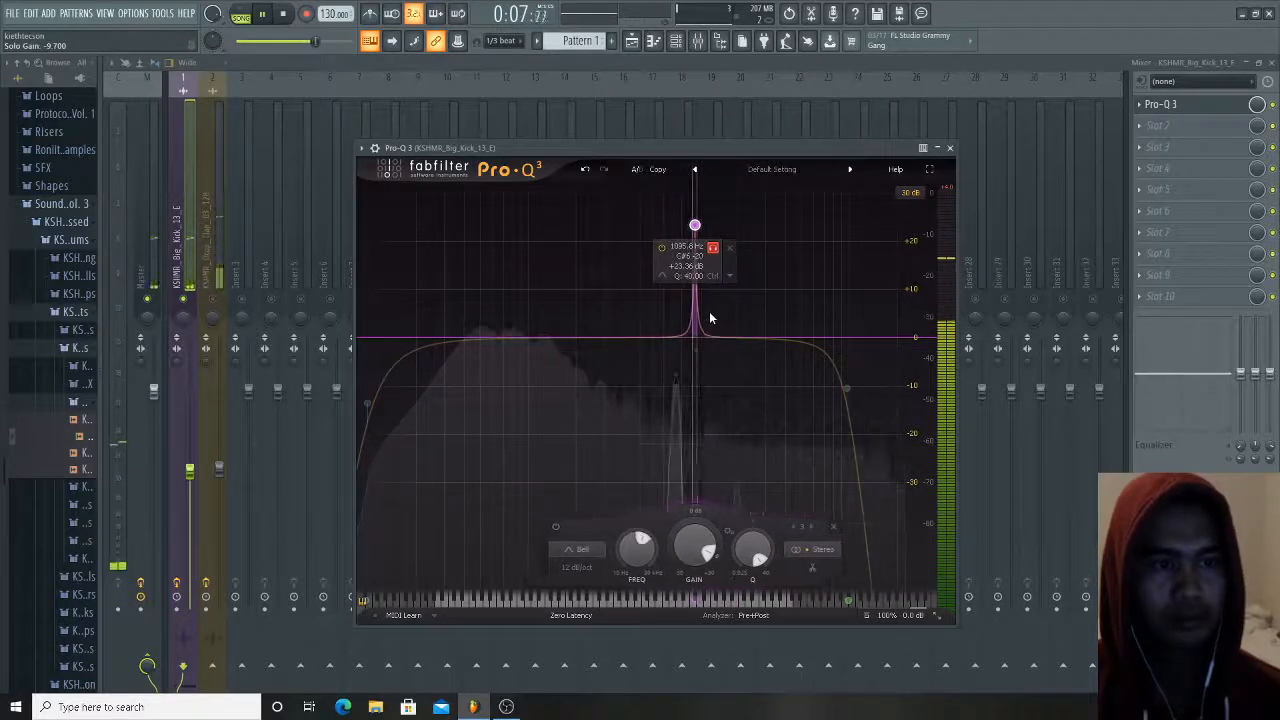
key("space")
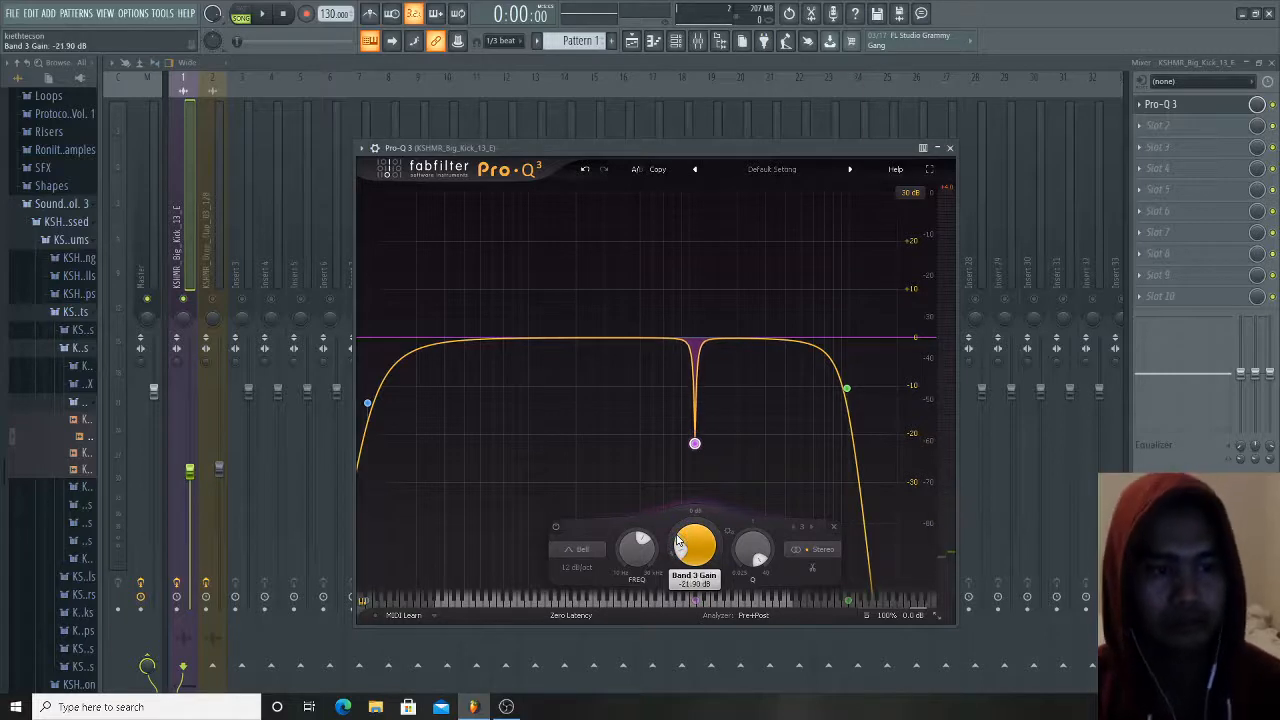
Try different cut depths on the narrow bell band, ending with its gain at +1.40 dB.
scroll(678, 541, "up", 5)
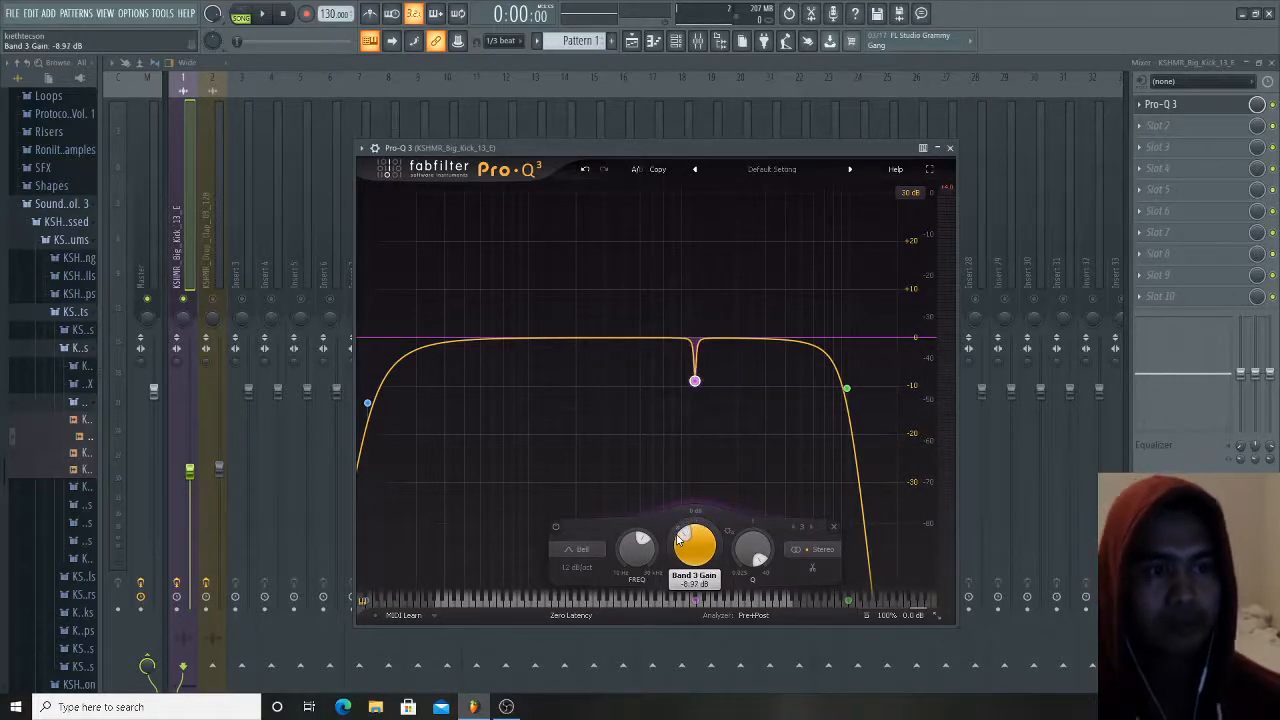
scroll(678, 541, "down", 6)
scroll(678, 541, "up", 5)
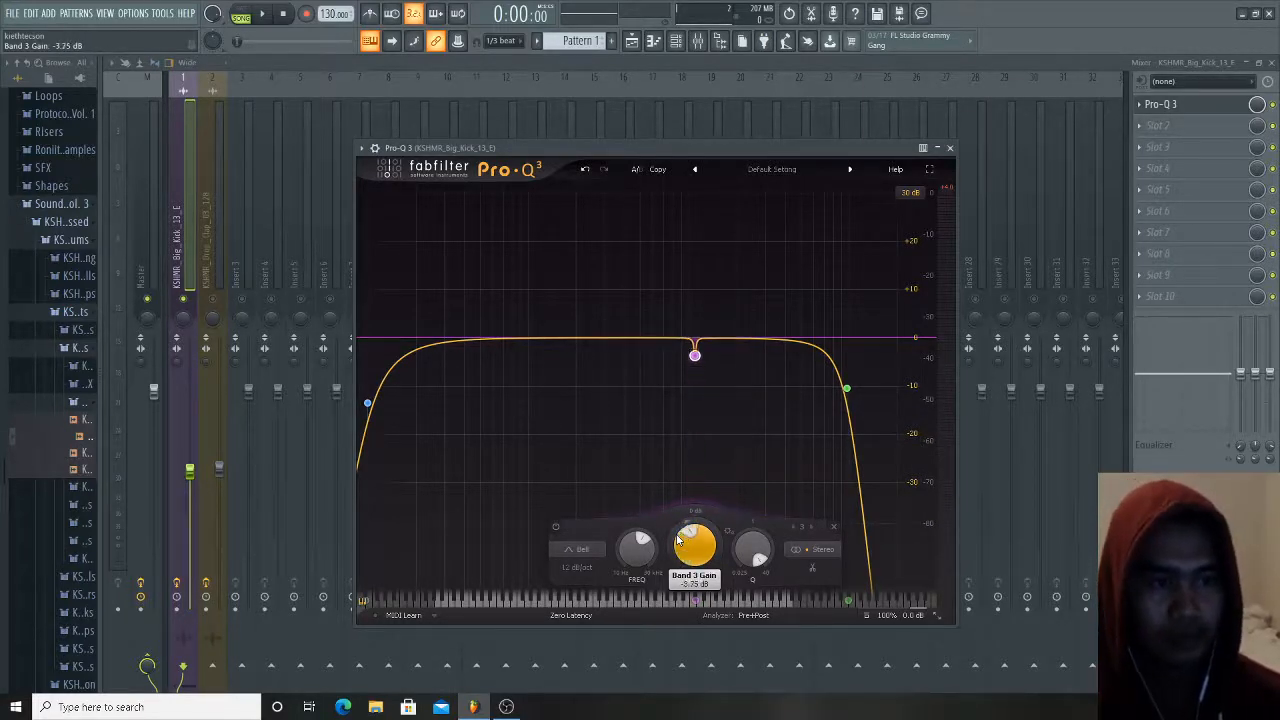
scroll(678, 541, "down", 7)
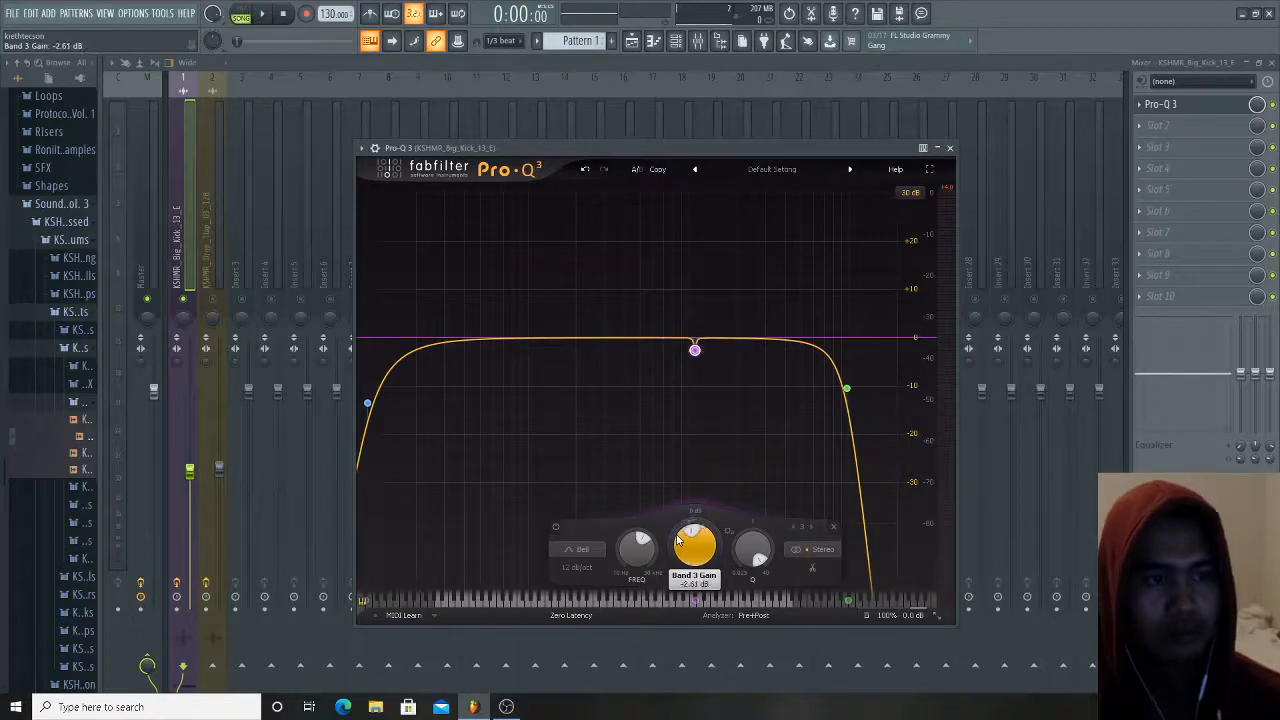
scroll(678, 541, "up", 6)
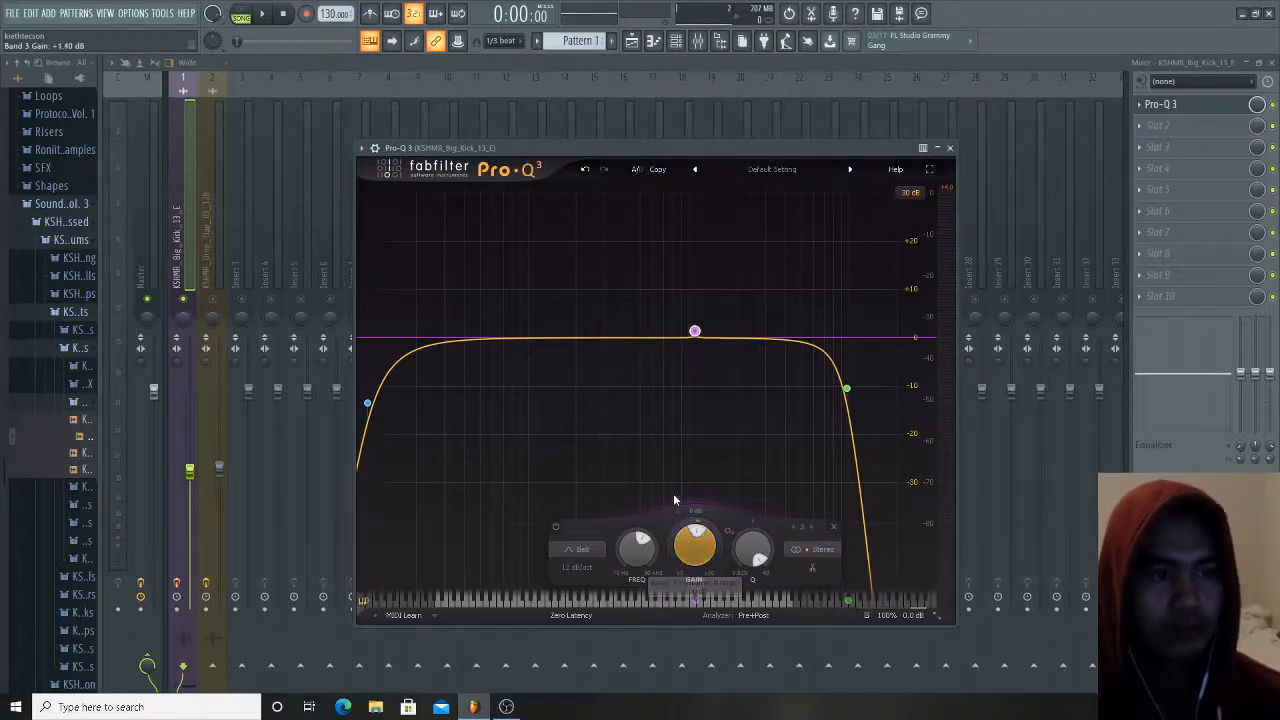
Split the narrow bell band into left and right bands and delete both of them.
mouse_move(694, 344)
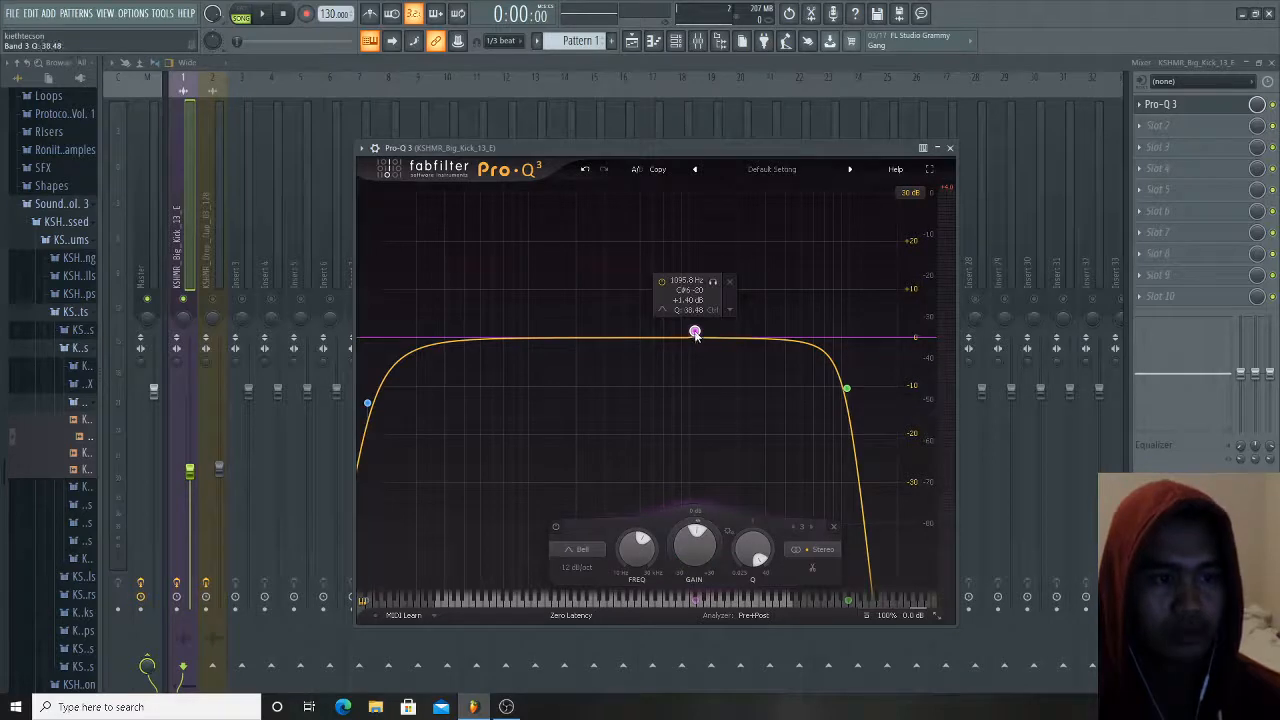
right_click(695, 332)
left_click(758, 416)
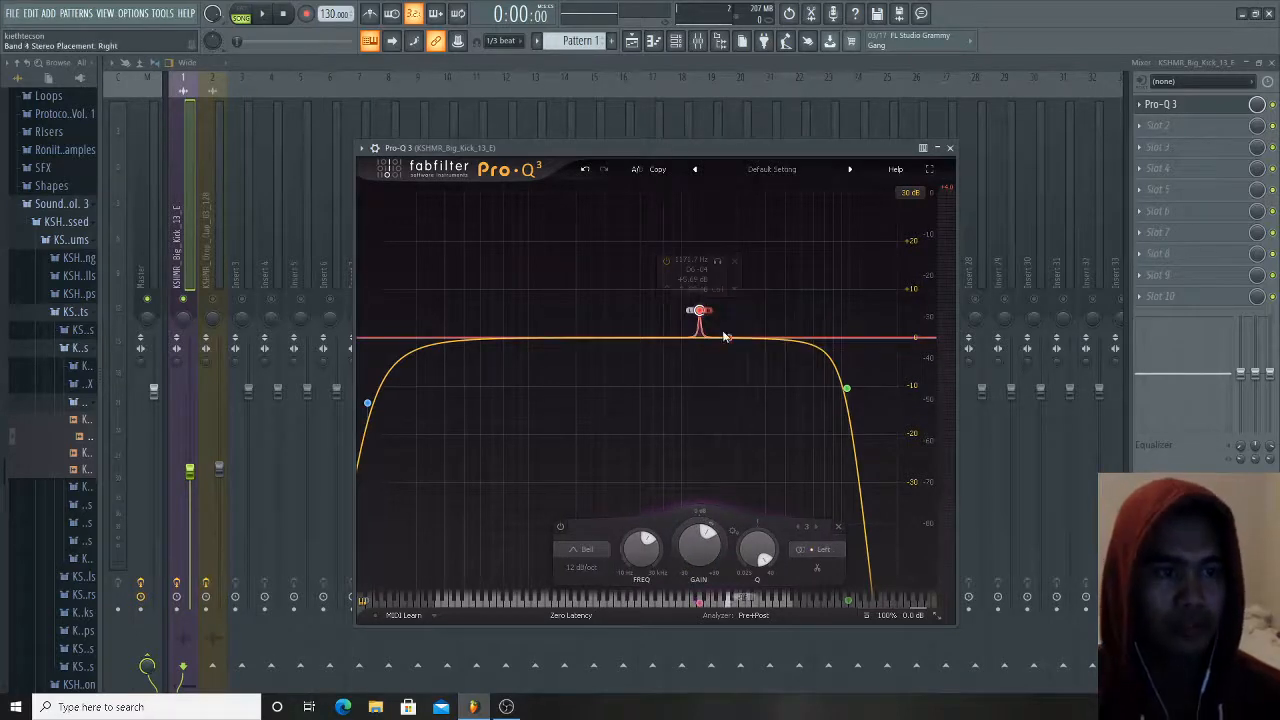
right_click(700, 310)
left_click(741, 430)
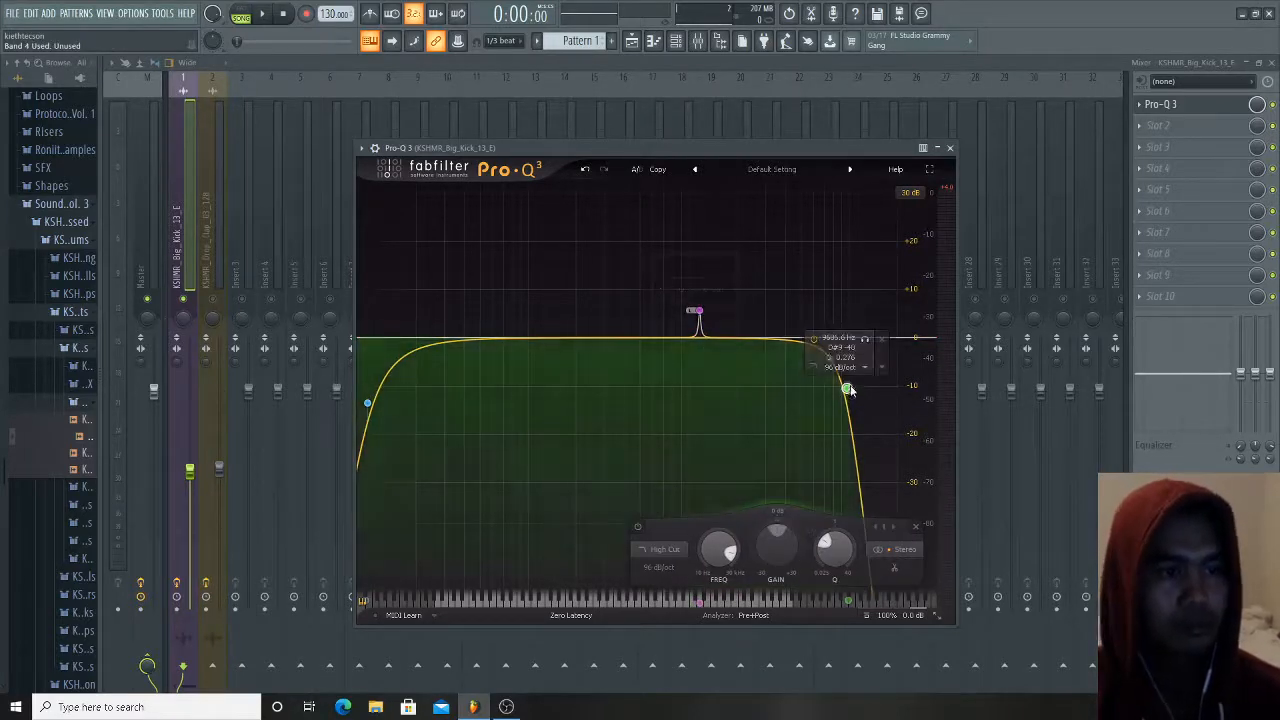
right_click(696, 312)
left_click(773, 428)
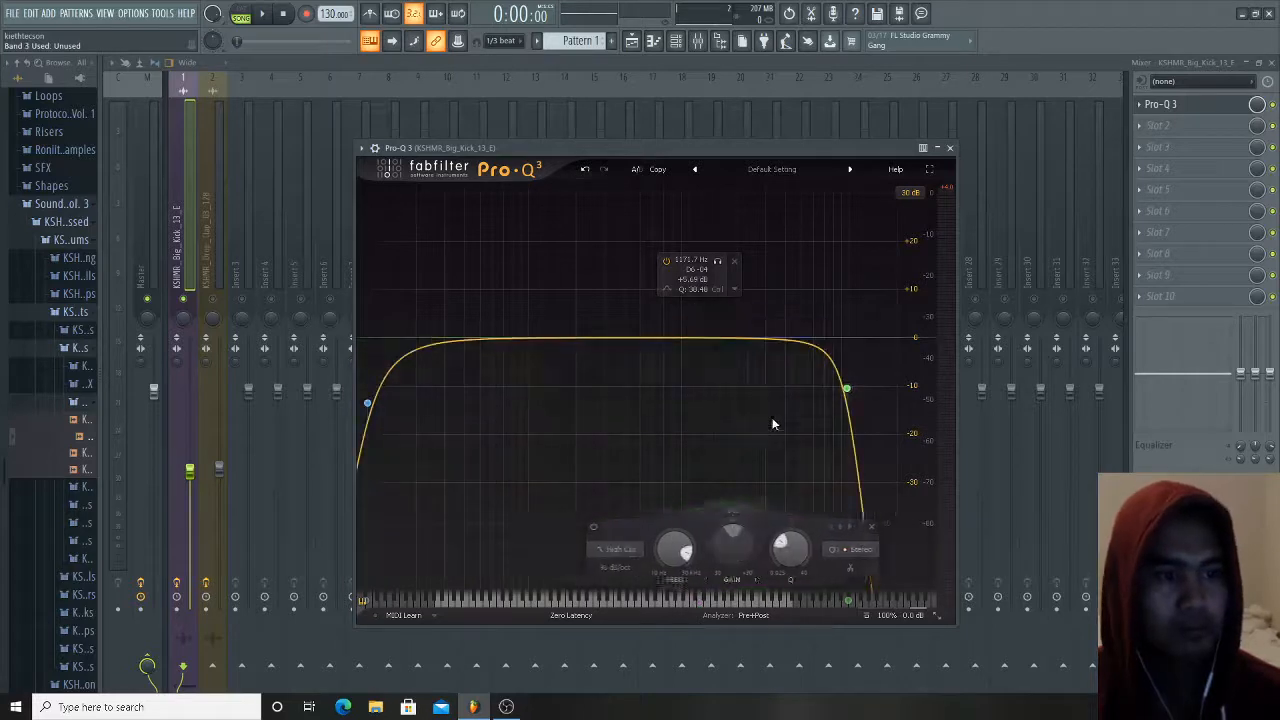
Move the high-cut point up to about 20.6 kHz with Q 0.445.
left_click_drag(846, 388, 899, 370)
right_click(903, 372)
left_click(903, 372)
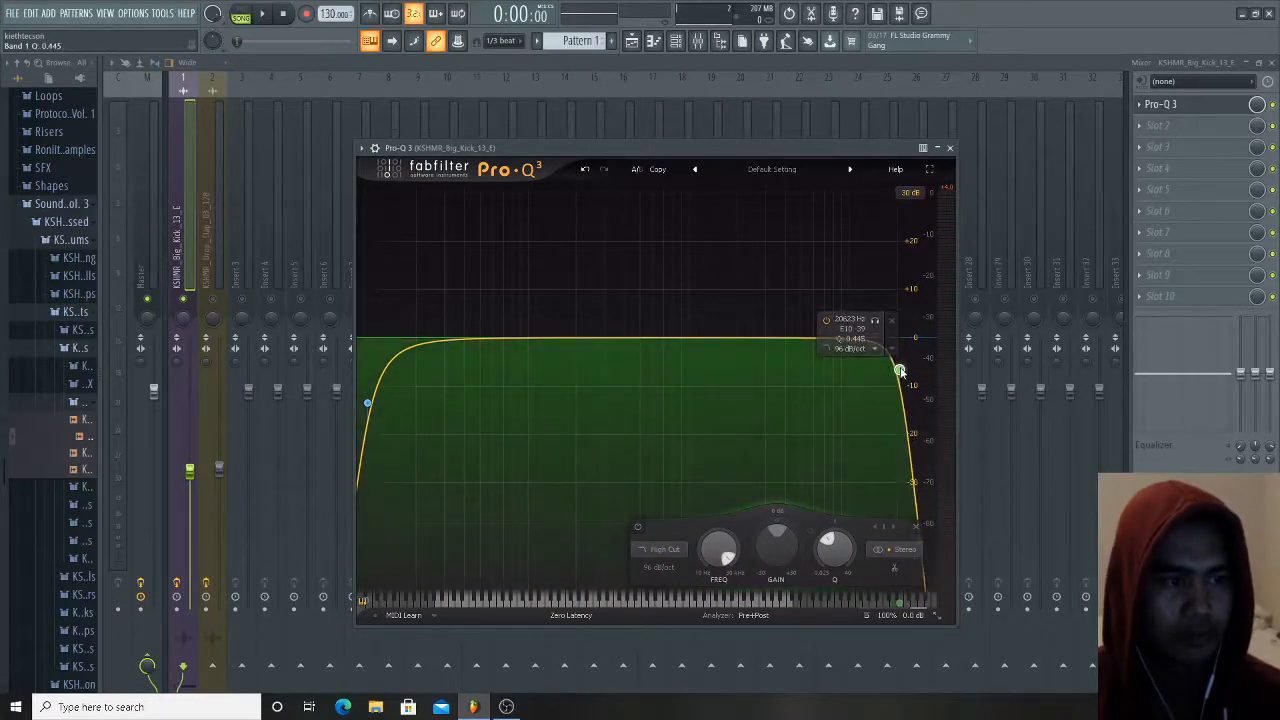
Create an automation clip for the high-cut band's frequency and move the band down to about 5252 Hz with Q 0.408.
right_click(725, 553)
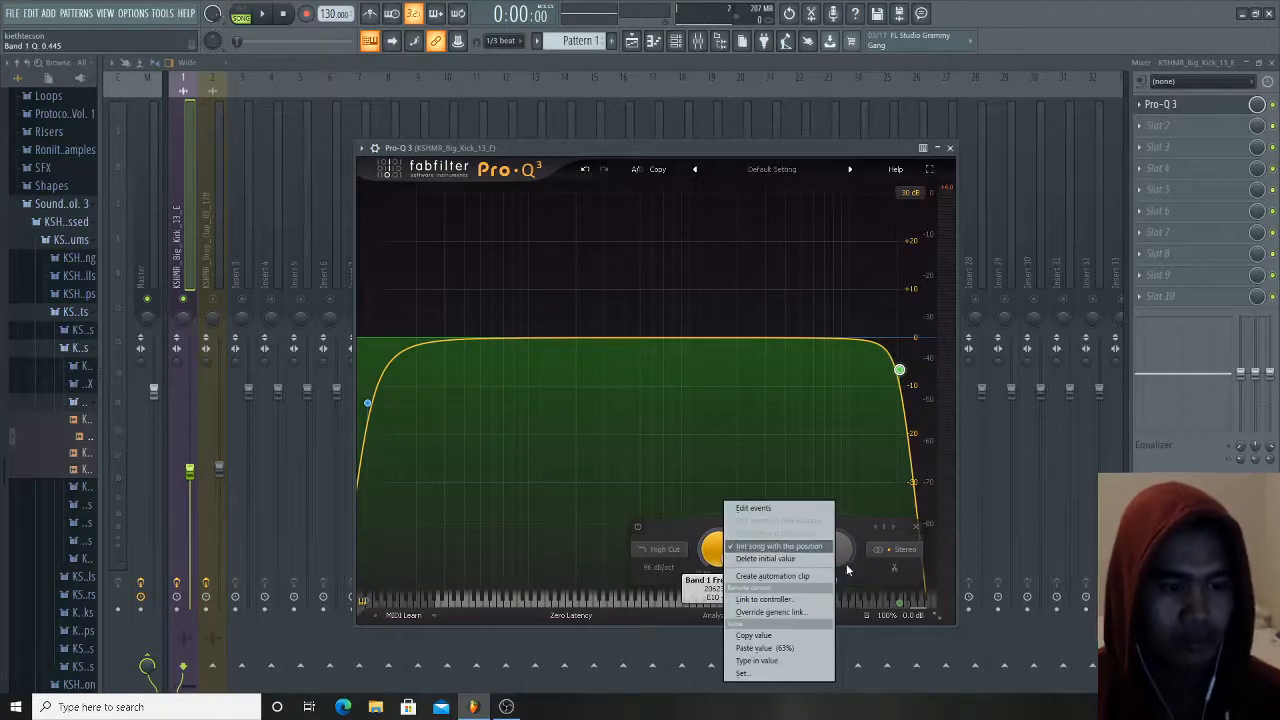
left_click(760, 577)
left_click_drag(900, 370, 805, 376)
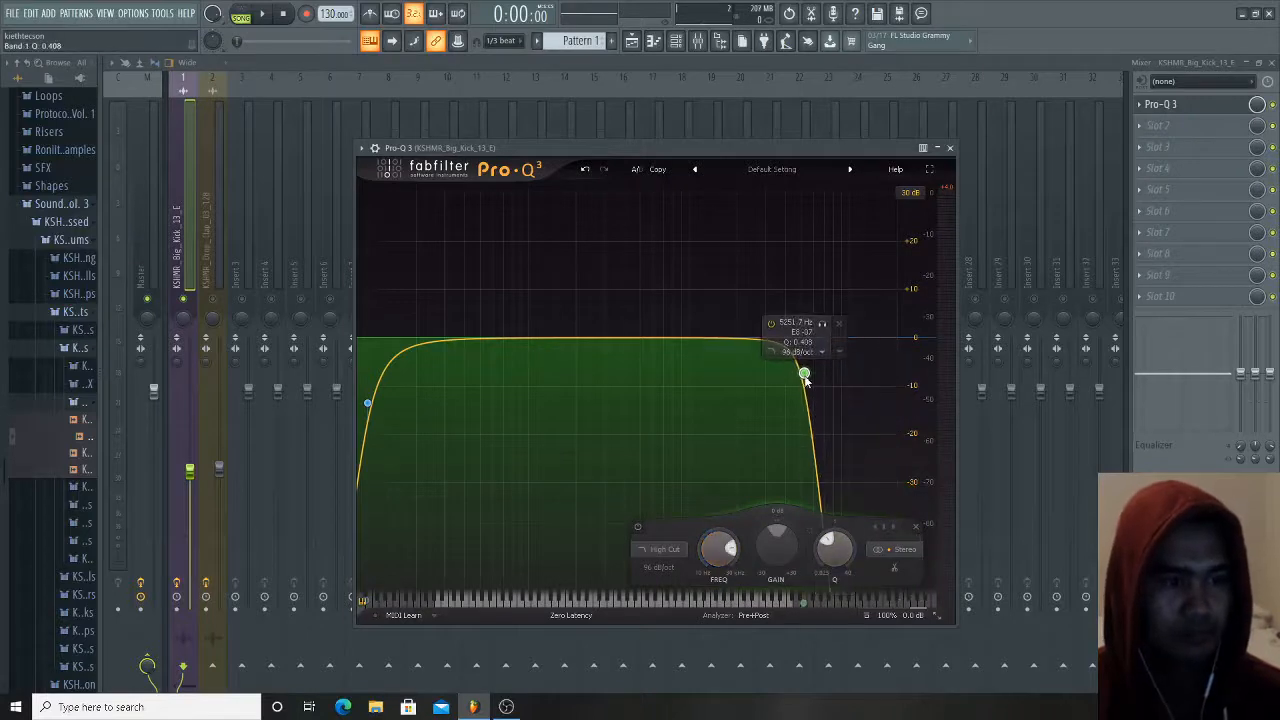
Copy the high-cut band's current frequency value from its frequency control.
right_click(805, 376)
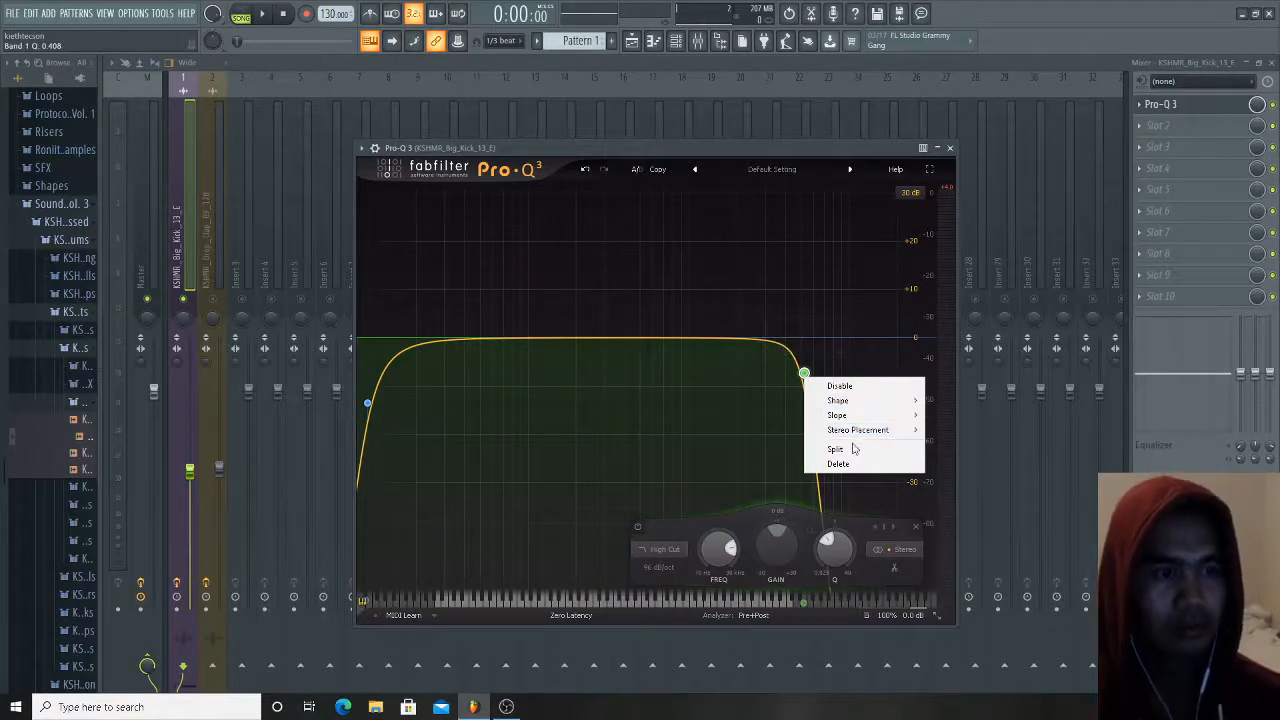
left_click(708, 564)
right_click(717, 557)
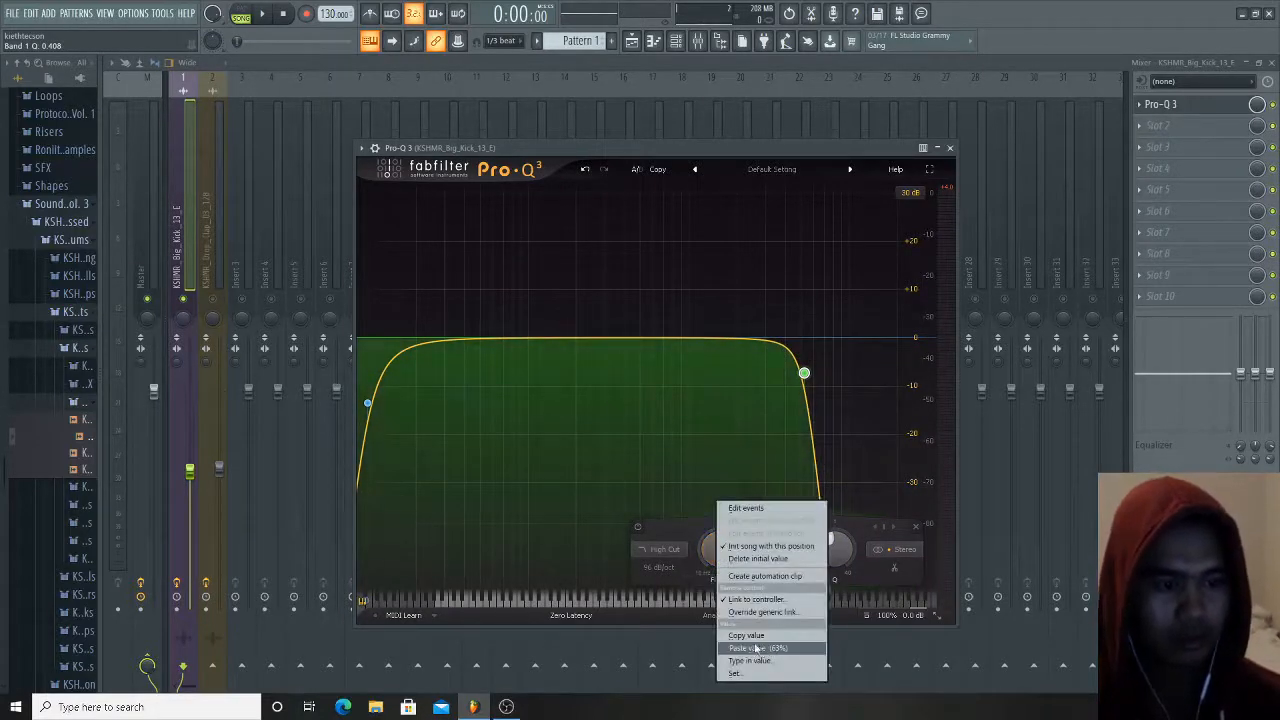
left_click(751, 636)
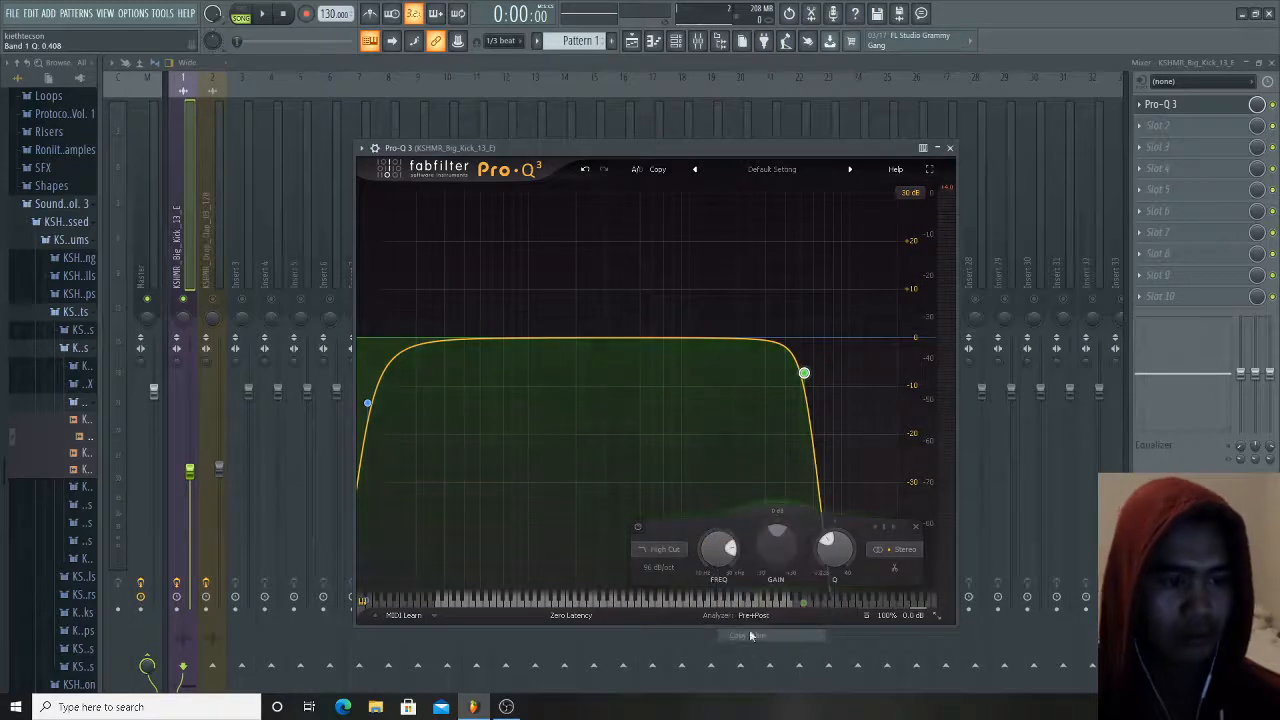
Close the equalizer and mixer, then add a lowered control point around bar 5 of the Band 1 Frequency clip on Track 3.
left_click(950, 149)
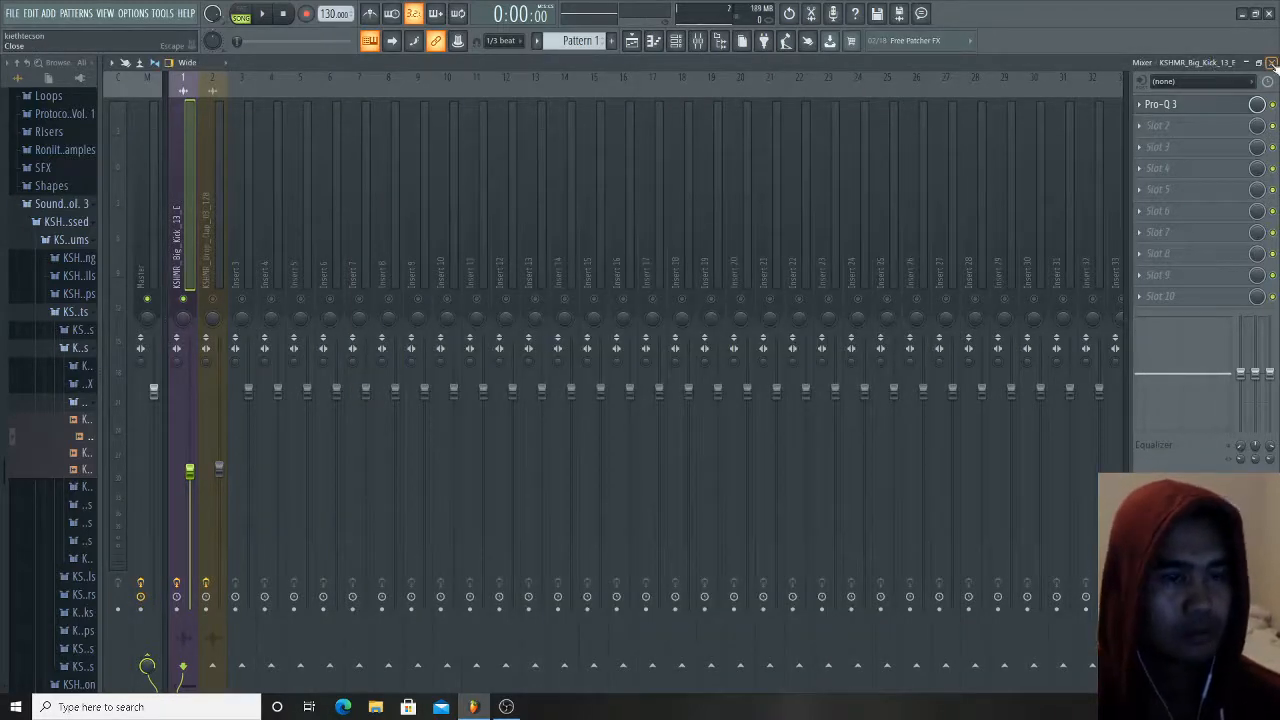
left_click(1271, 62)
scroll(340, 194, "up", 4, "ctrl")
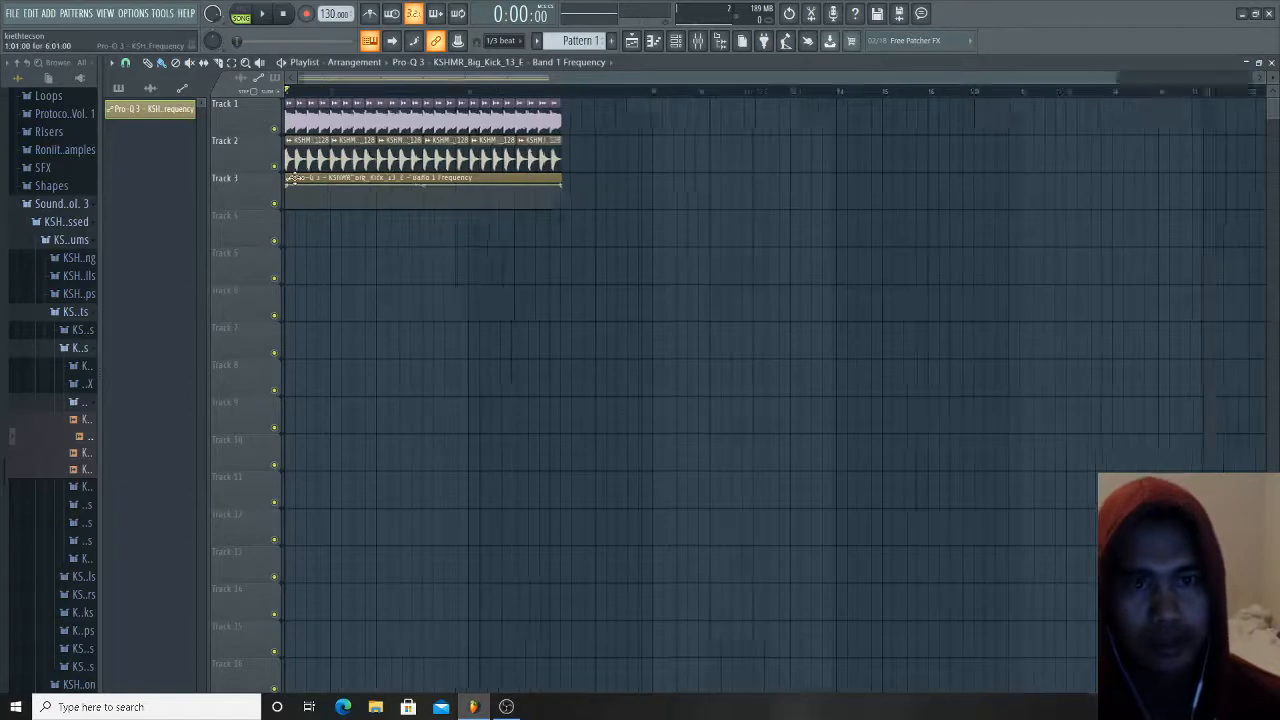
scroll(533, 181, "down", 3, "ctrl")
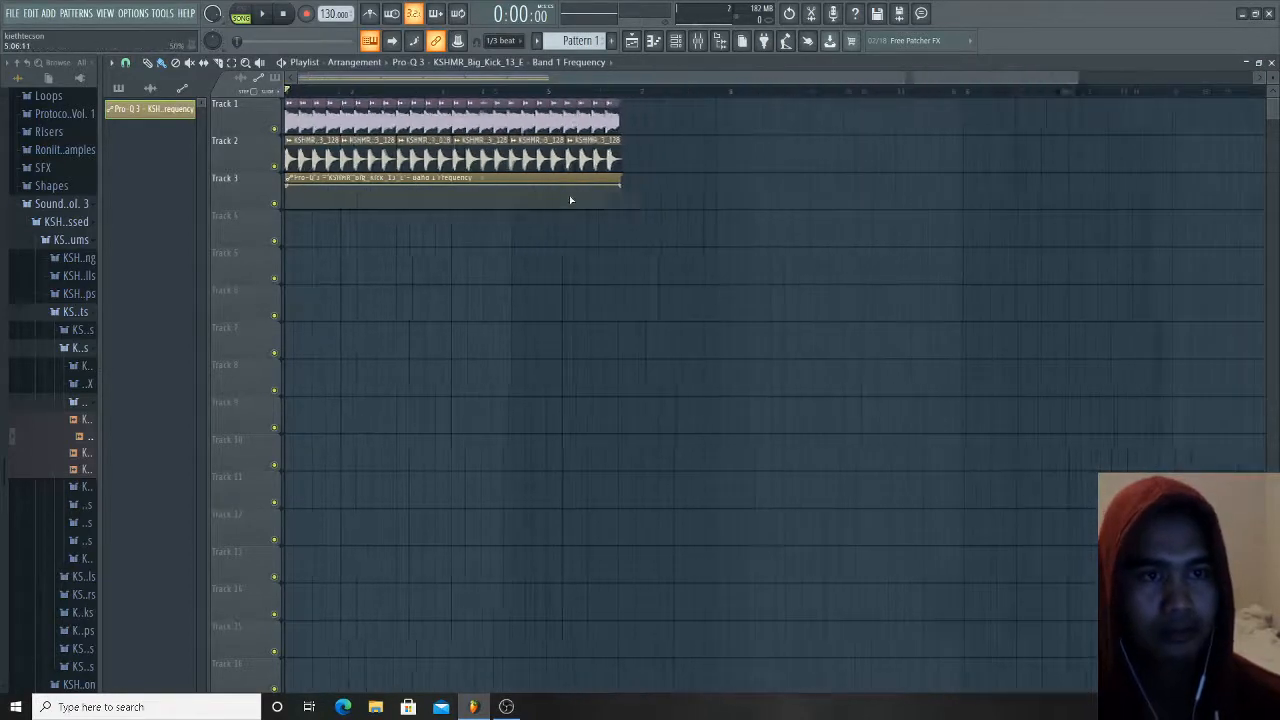
right_click(486, 187)
left_click(524, 411)
scroll(549, 252, "down", 3, "ctrl")
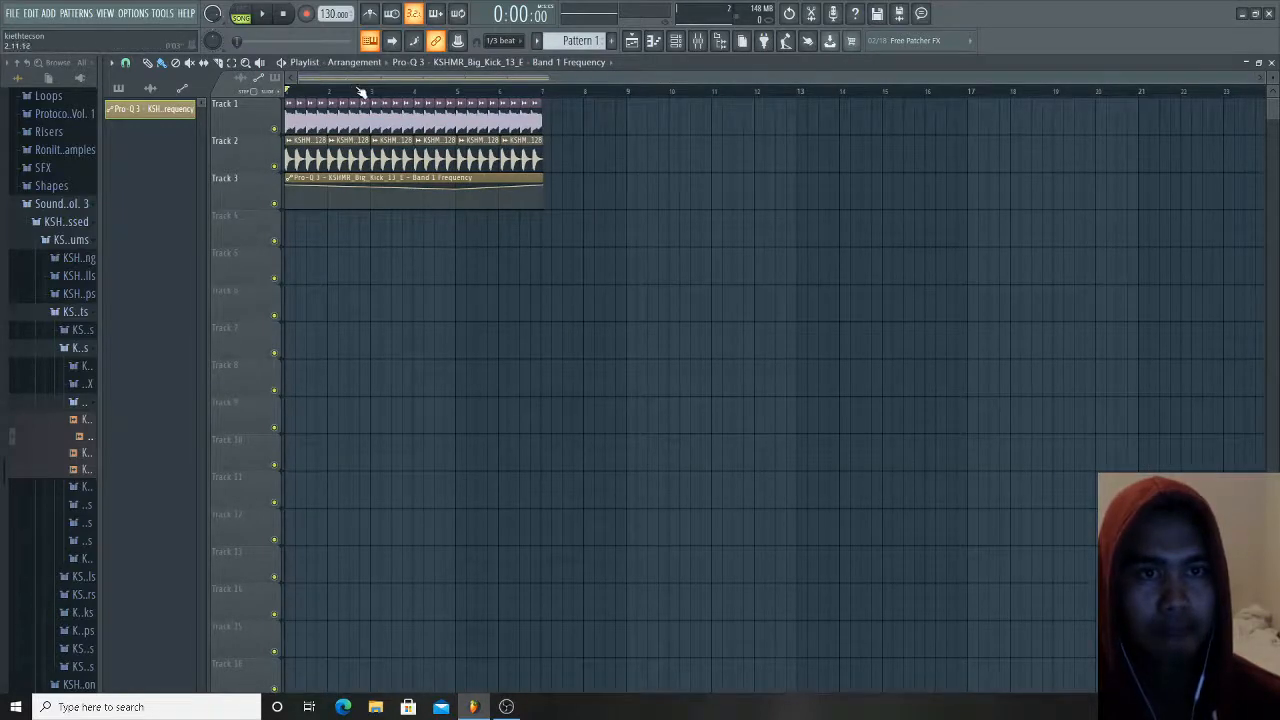
Reopen Pro-Q 3 on the kick's mixer track and play the arrangement to watch the automated high cut move.
left_click(697, 40)
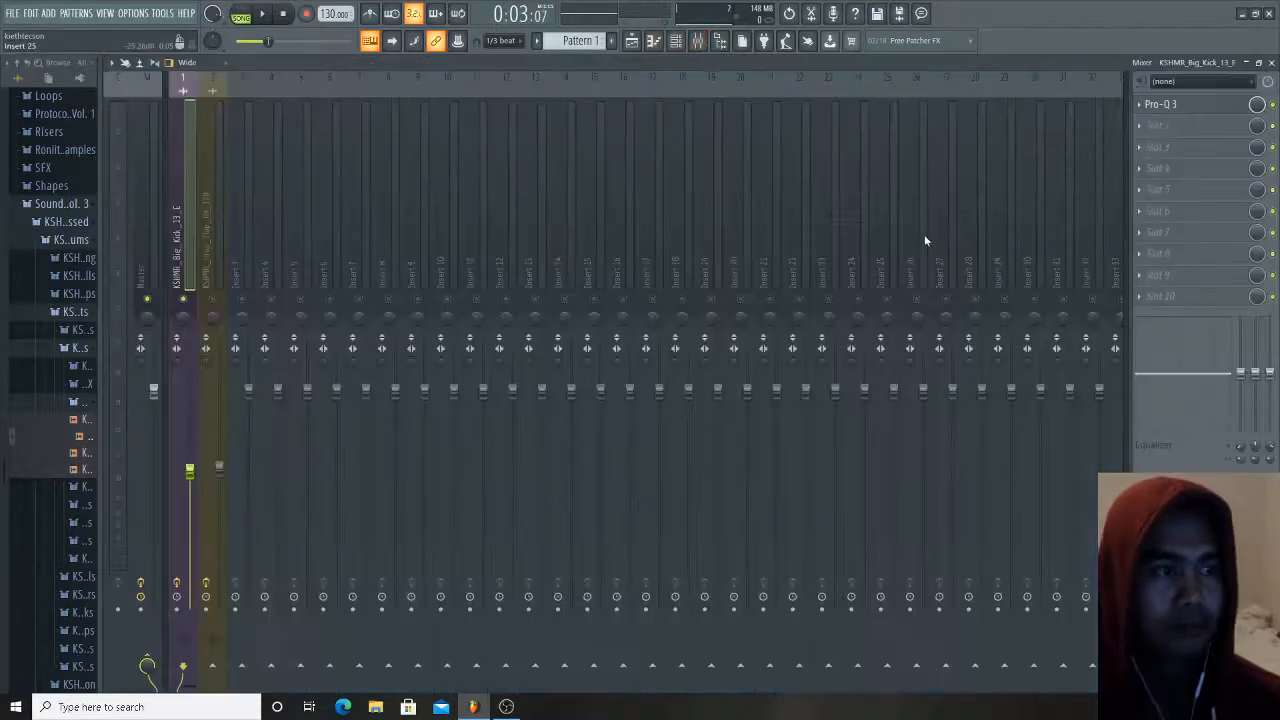
left_click(1165, 105)
key("space")
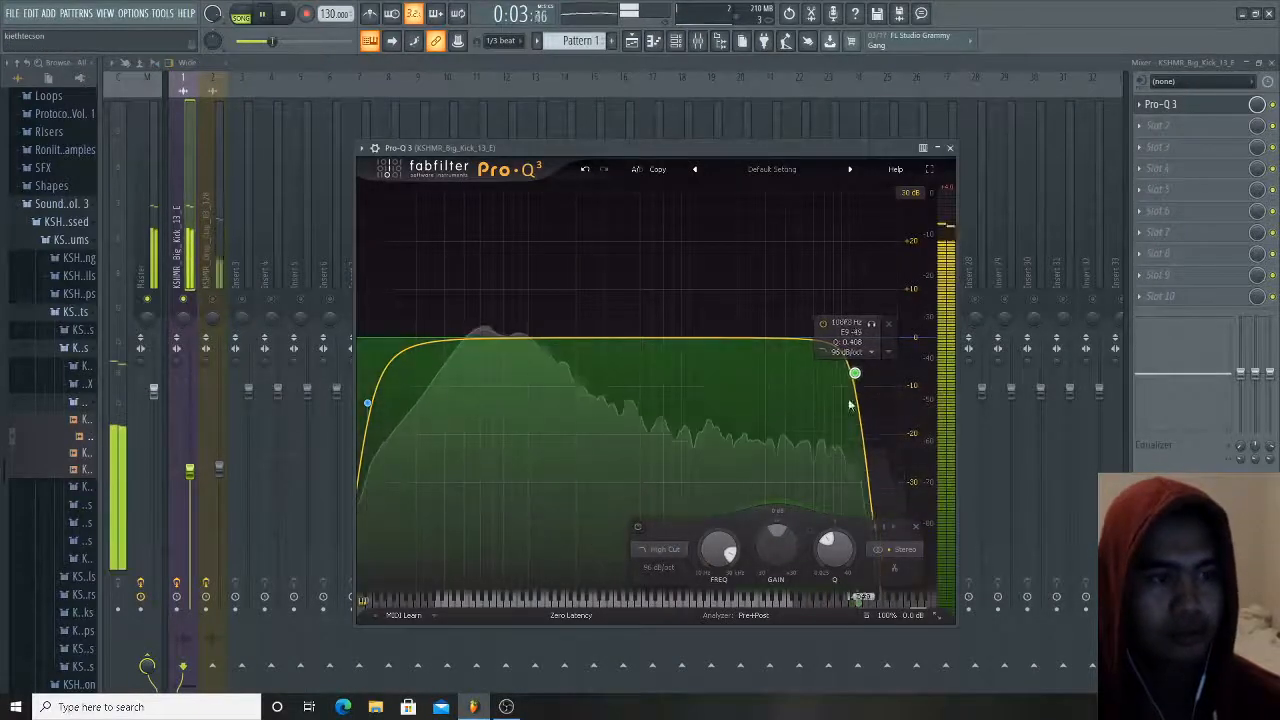
left_click_drag(859, 374, 835, 373)
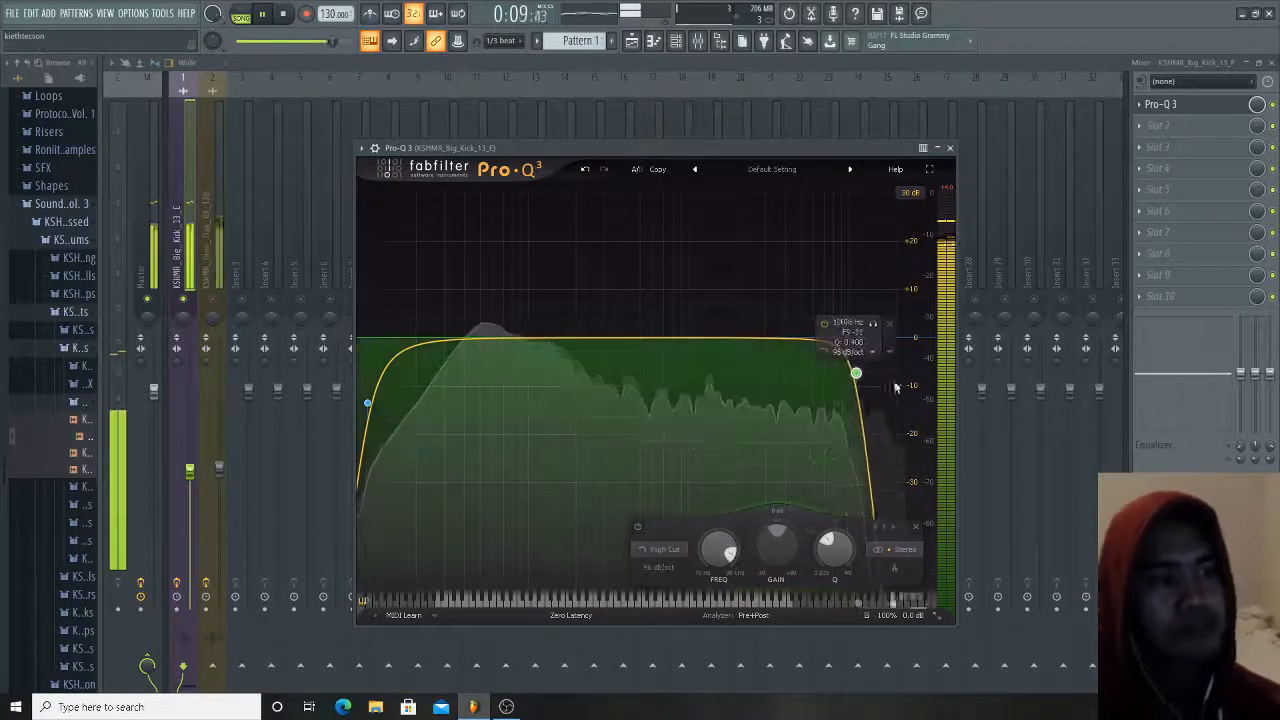
key("space")
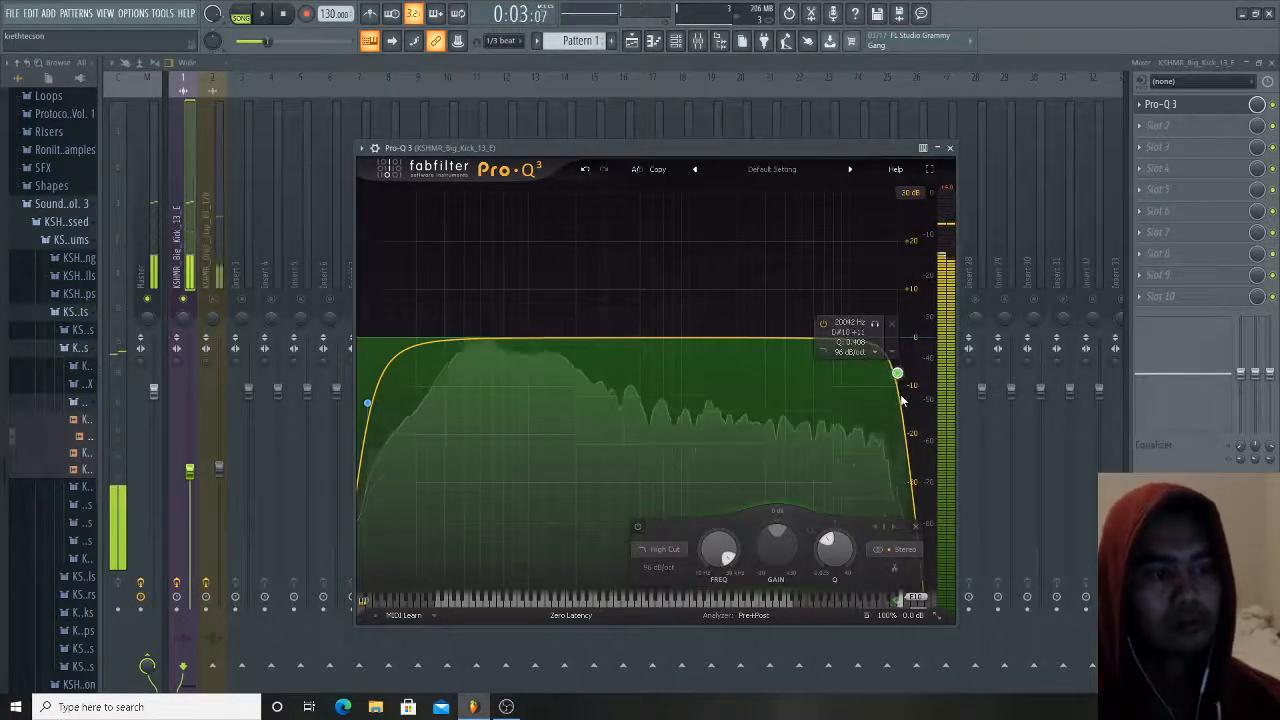